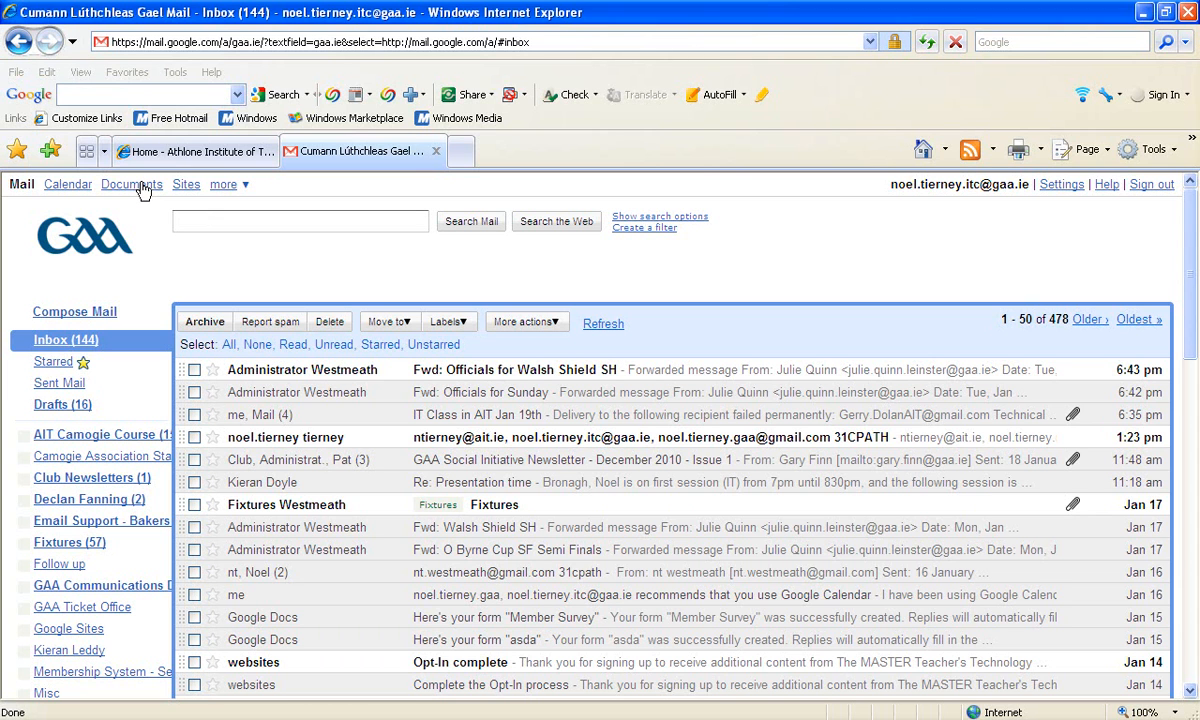
Switch from mail to Google Docs, open the file upload page and examine the storage usage.
{"action": "left_click", "coordinate": [143, 190]}
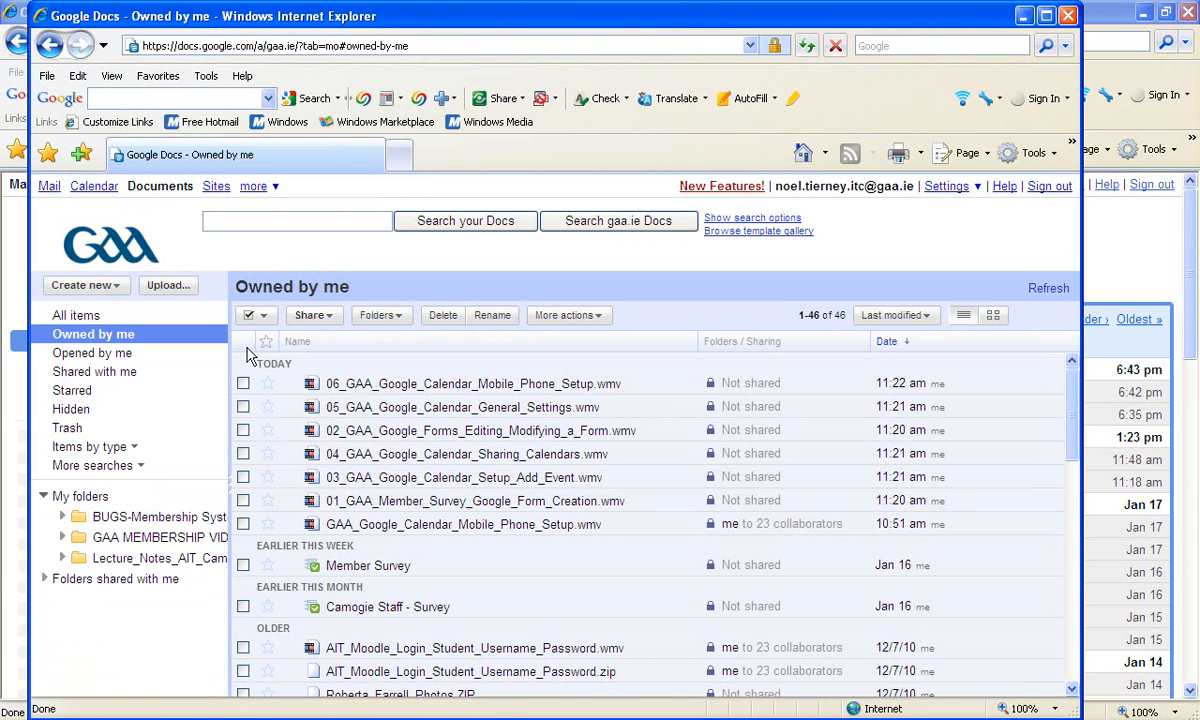
{"action": "left_click", "coordinate": [168, 286]}
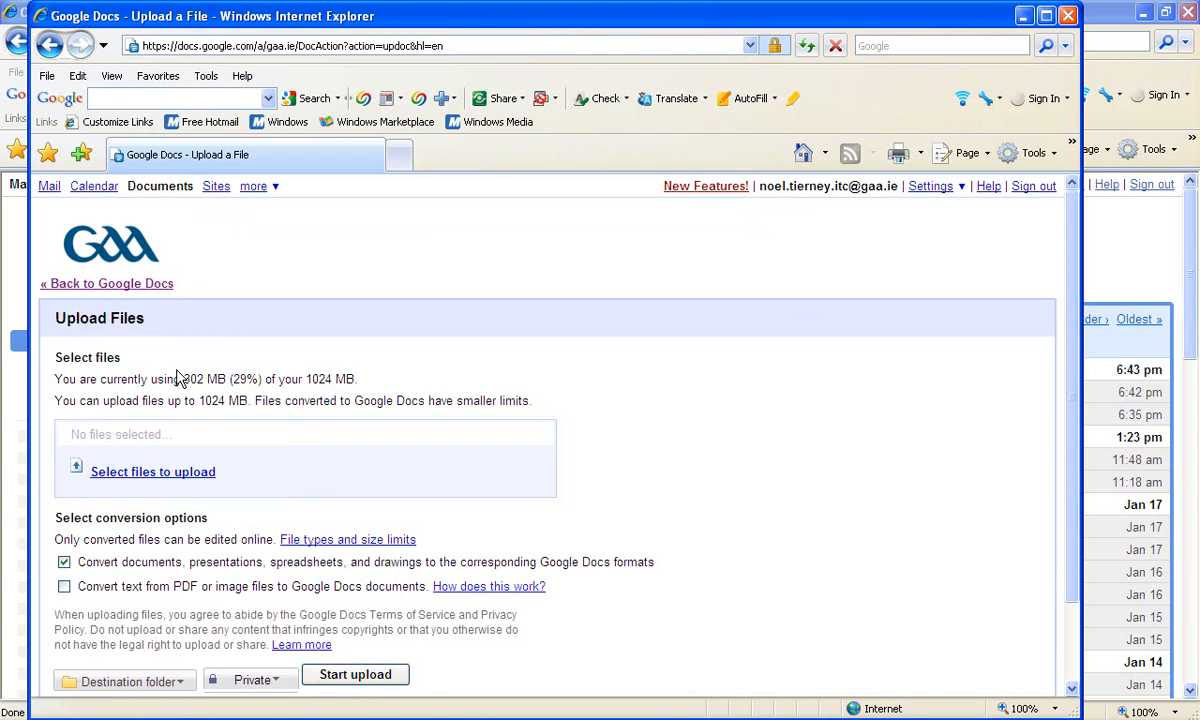
{"action": "left_click_drag", "start_coordinate": [184, 378], "coordinate": [335, 388]}
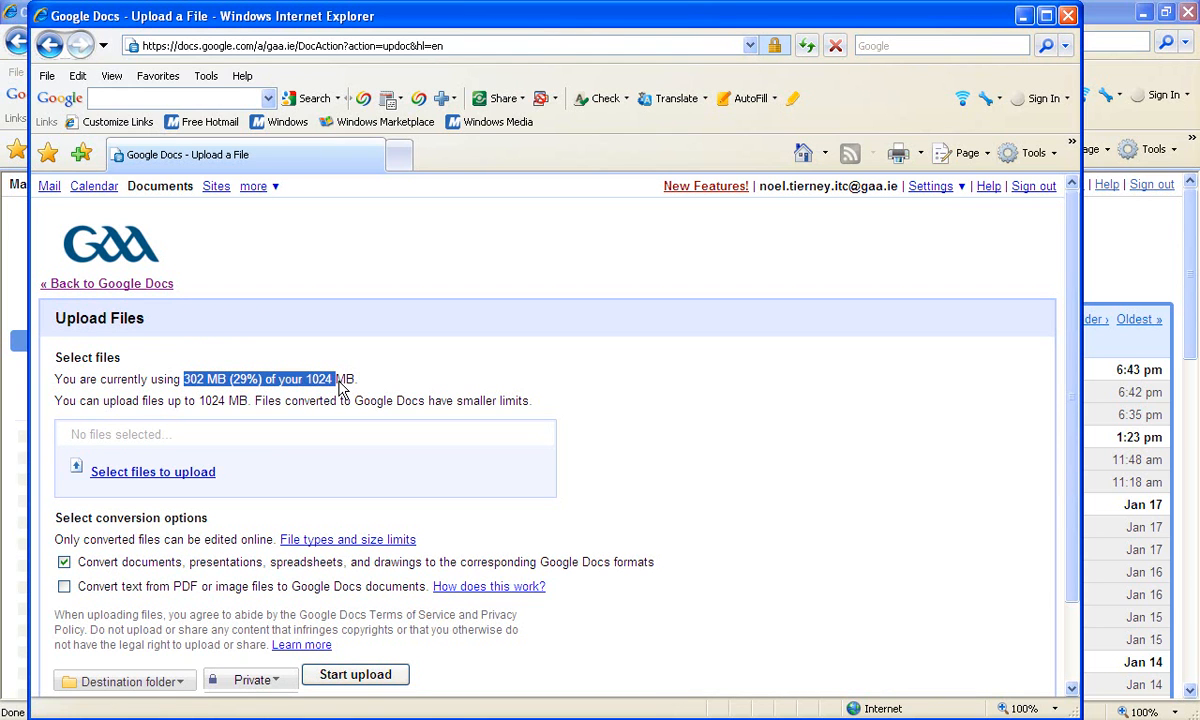
{"action": "left_click", "coordinate": [308, 469]}
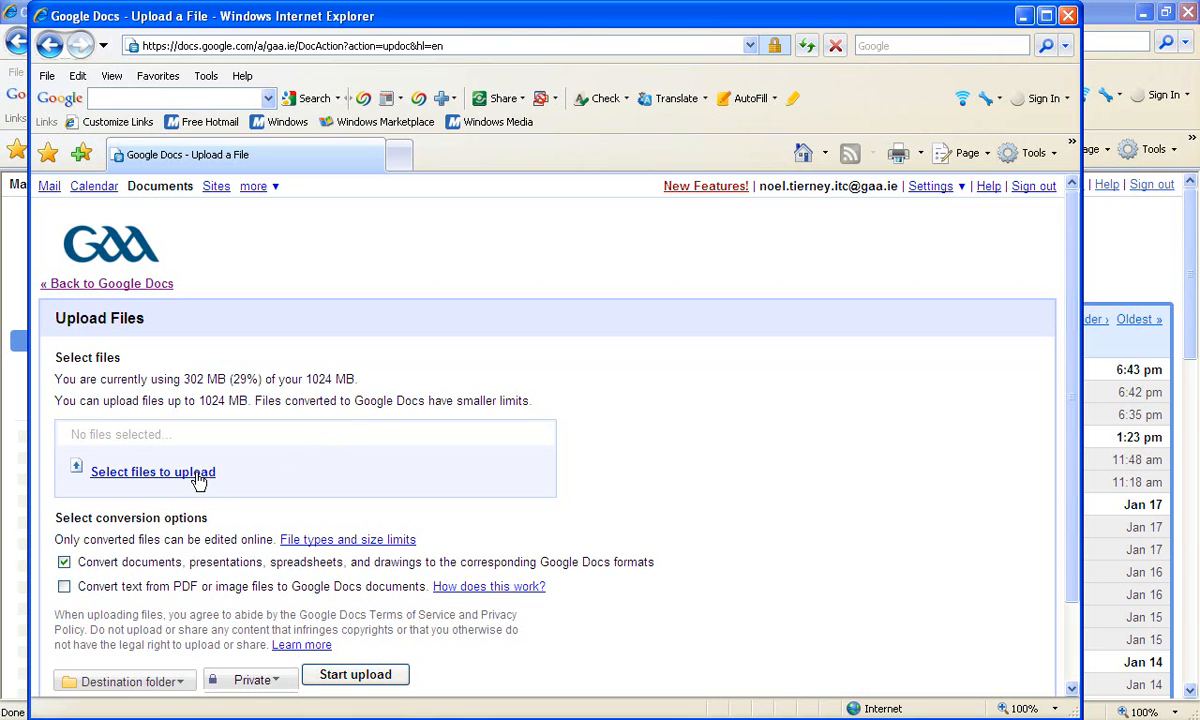
Upload the coaching.cavan.gaa.ie PDF from the Camogie_Miscell_Excel folder and return to the document list.
{"action": "left_click", "coordinate": [179, 481]}
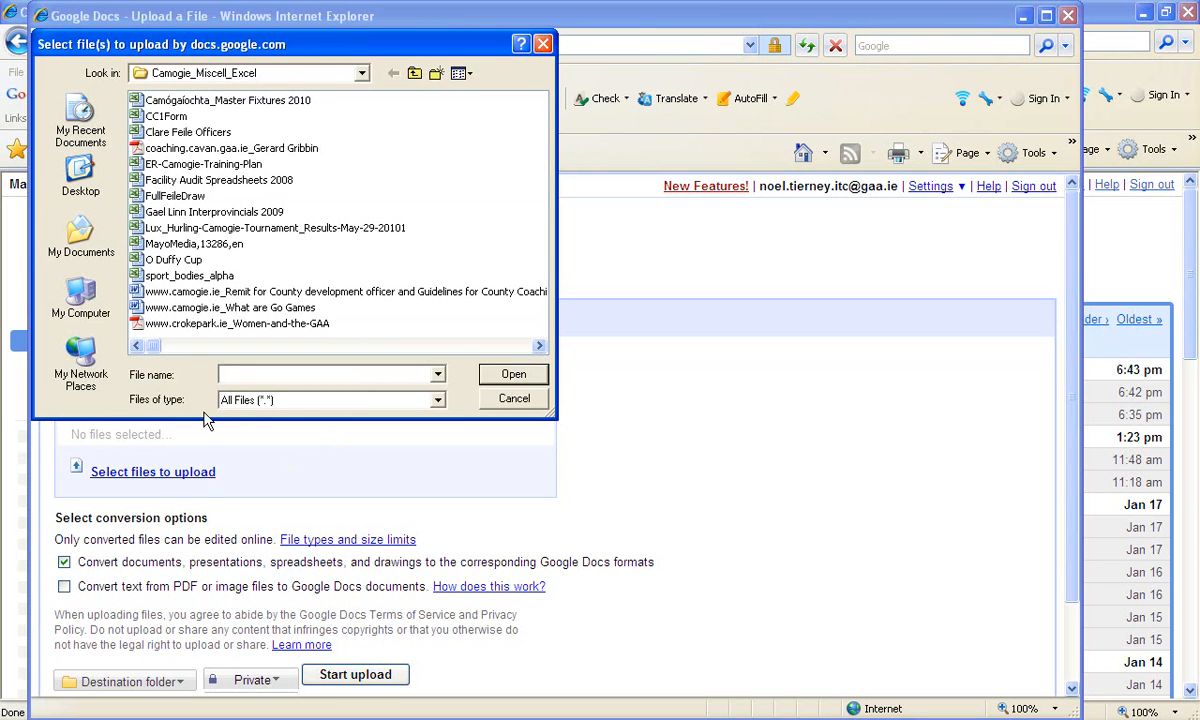
{"action": "left_click_drag", "start_coordinate": [556, 347], "coordinate": [921, 284]}
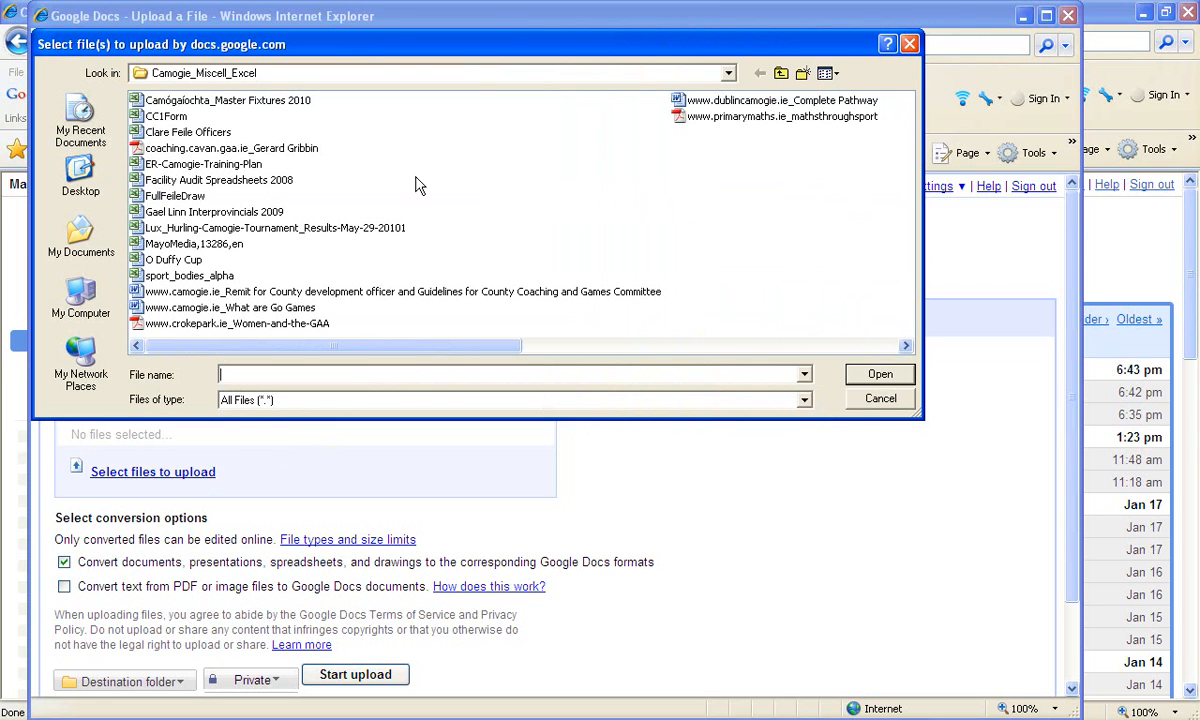
{"action": "left_click", "coordinate": [262, 148]}
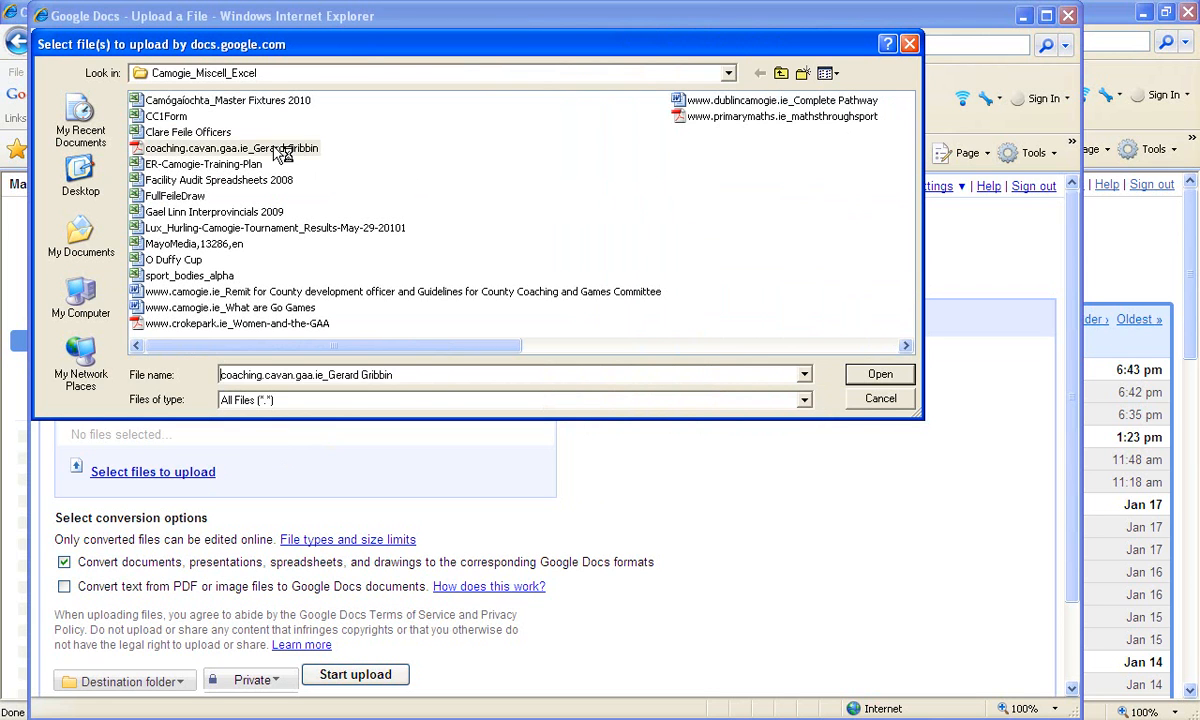
{"action": "left_click", "coordinate": [871, 378]}
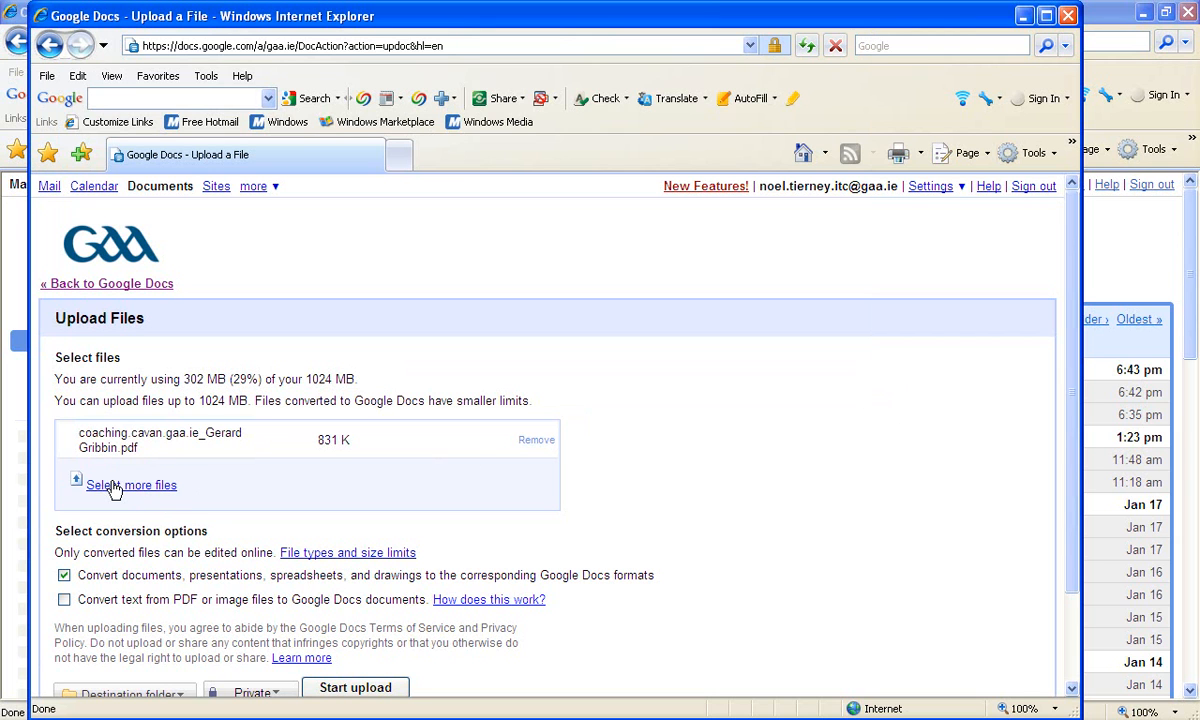
{"action": "left_click", "coordinate": [355, 688]}
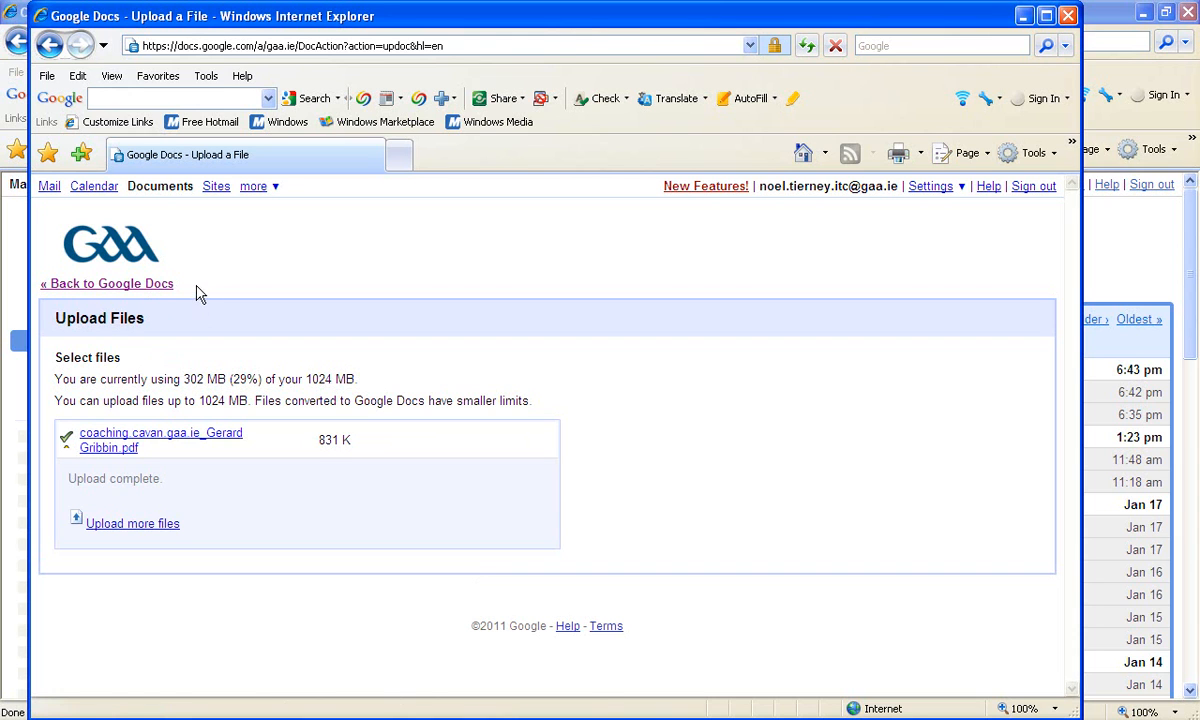
{"action": "left_click", "coordinate": [115, 285]}
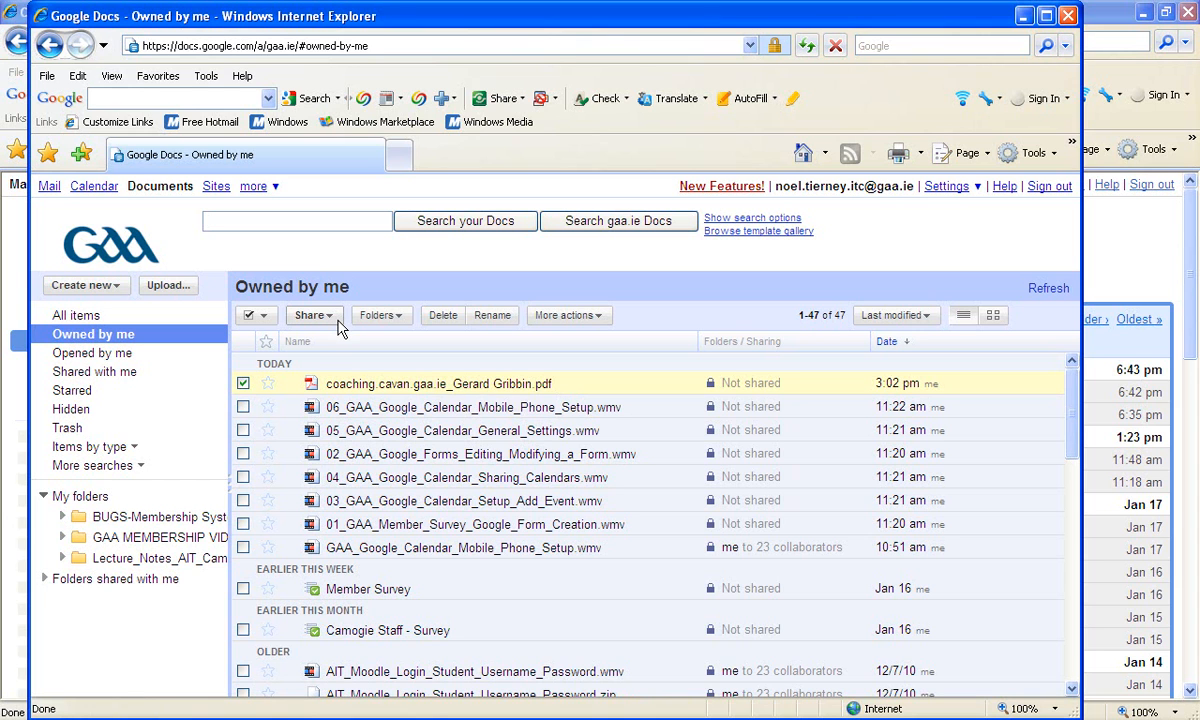
{"action": "left_click", "coordinate": [172, 288]}
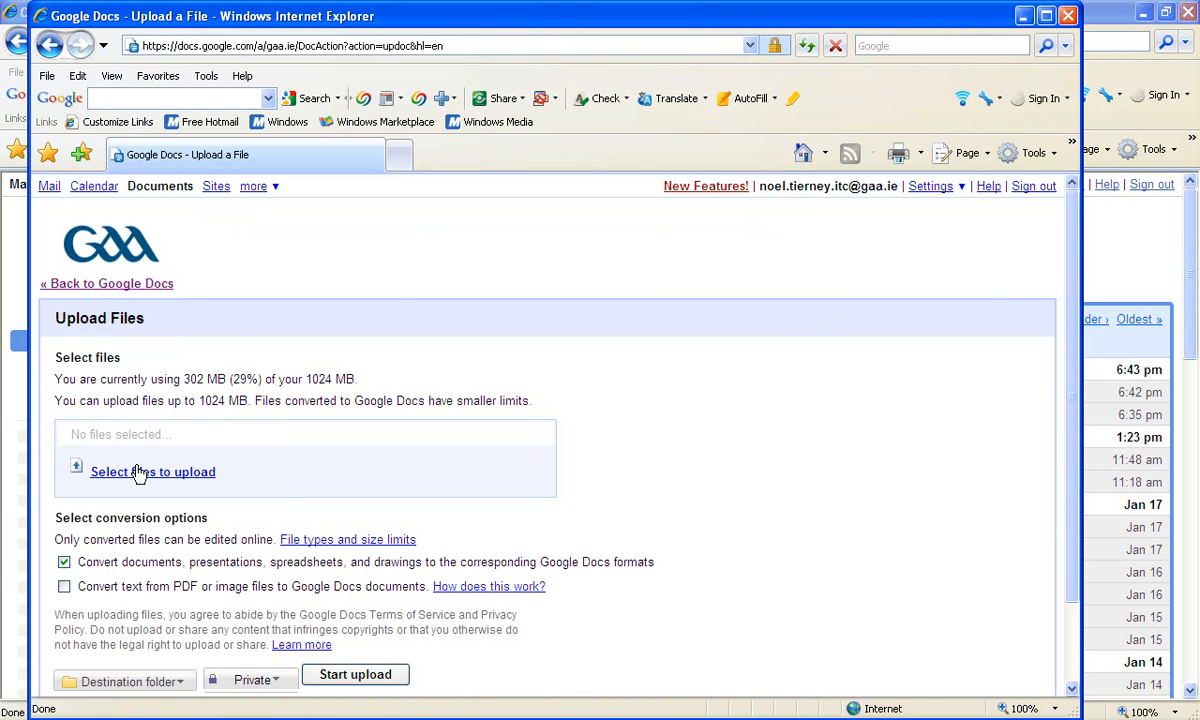
{"action": "left_click", "coordinate": [138, 474]}
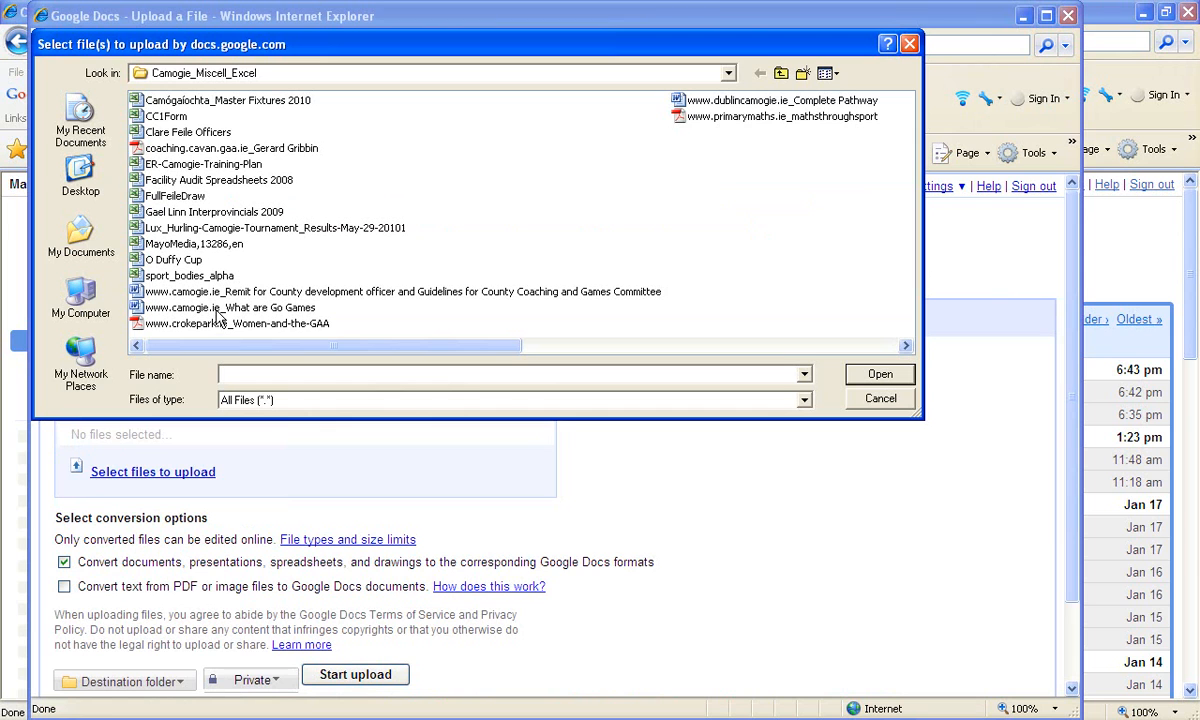
{"action": "left_click", "coordinate": [198, 101]}
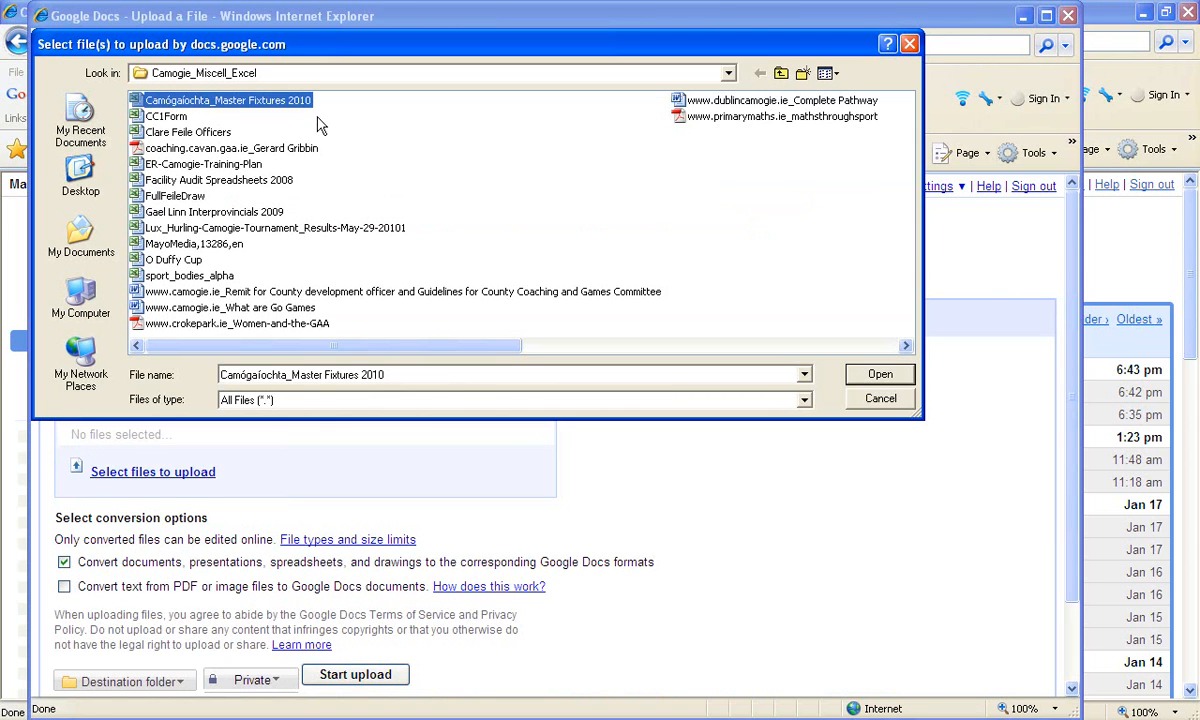
{"action": "left_click", "coordinate": [870, 376]}
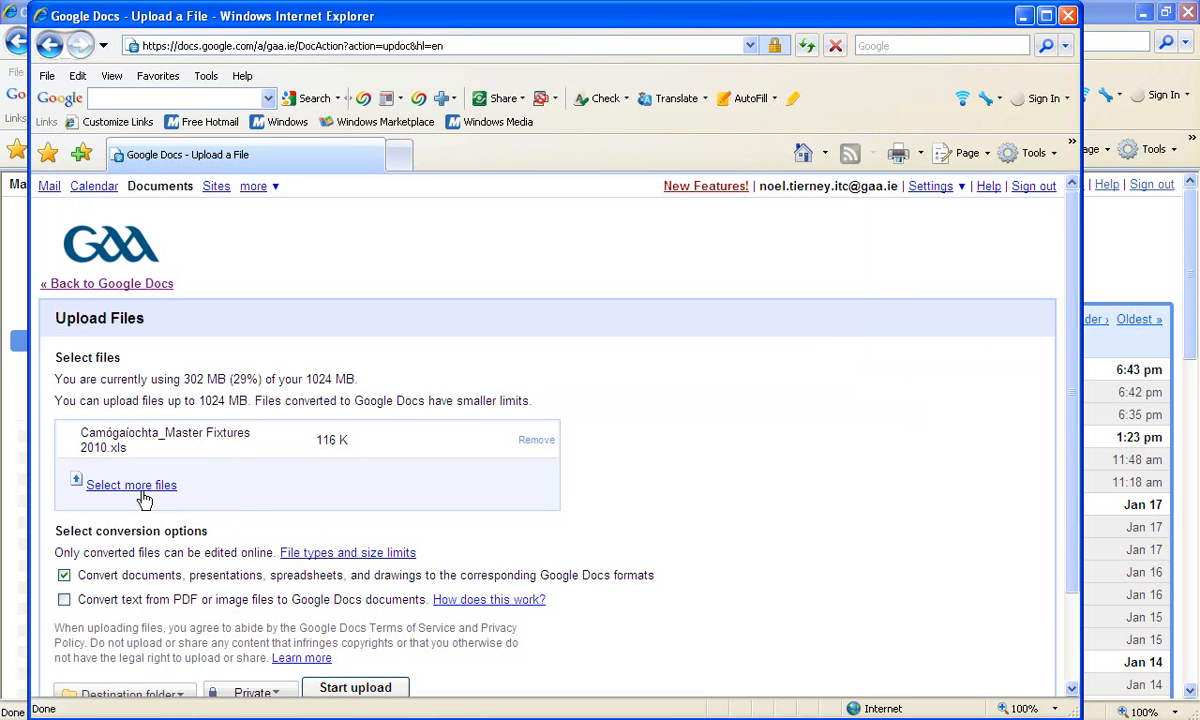
{"action": "left_click", "coordinate": [134, 486]}
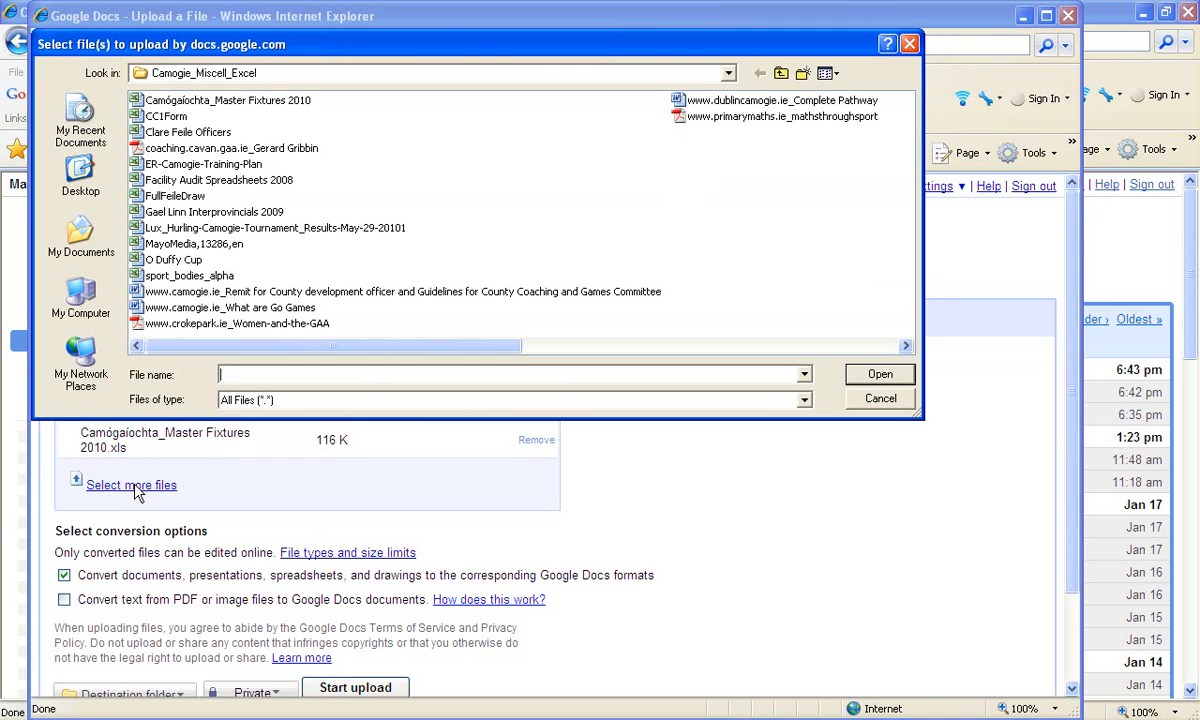
{"action": "double_click", "coordinate": [237, 308]}
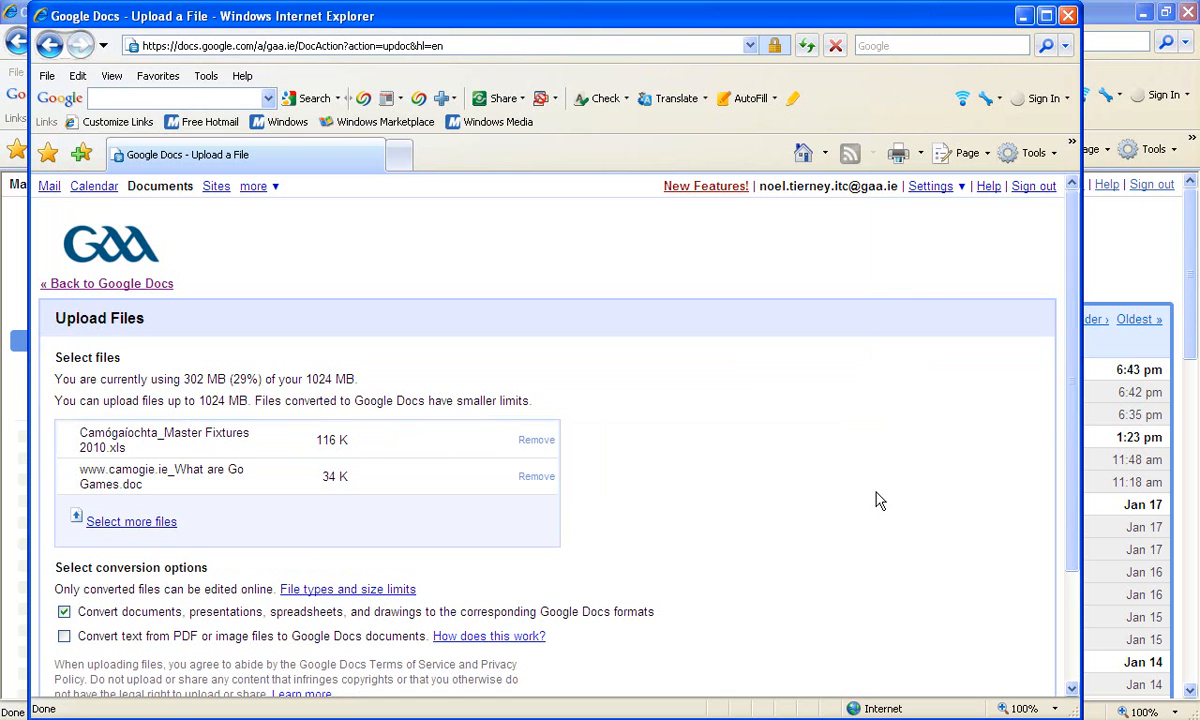
Turn off conversion to Google Docs formats, upload the two queued files and return to the document list.
{"action": "left_click_drag", "start_coordinate": [1069, 423], "coordinate": [1068, 486]}
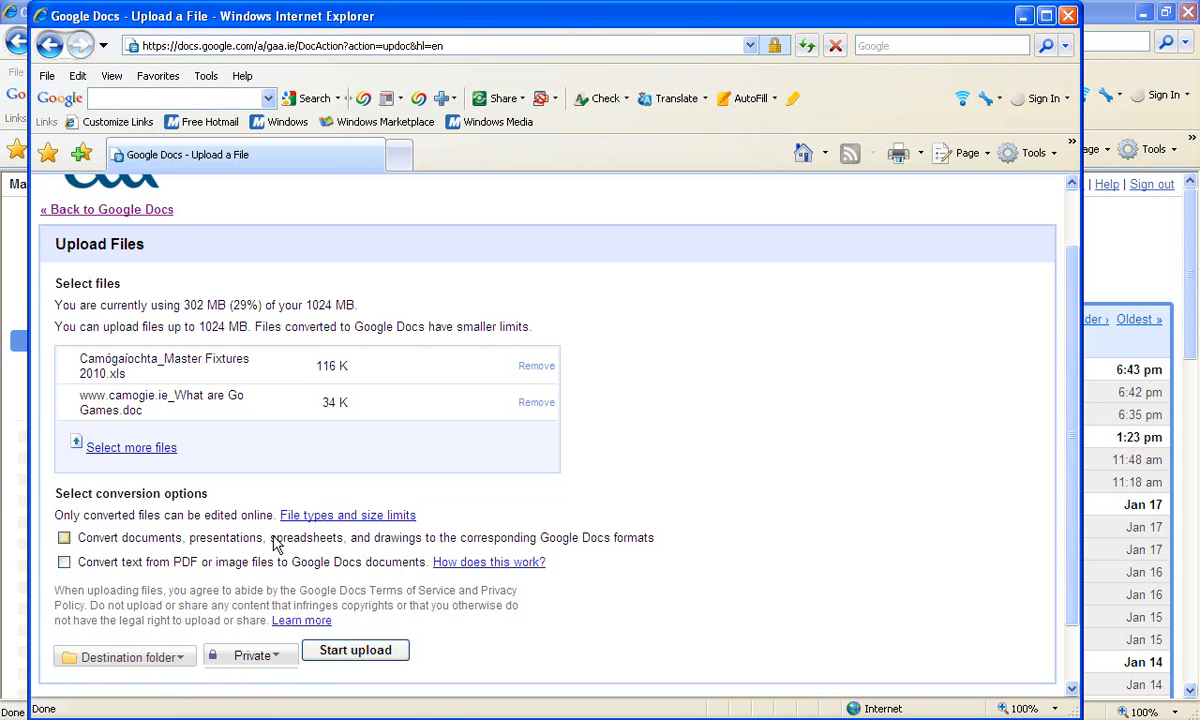
{"action": "left_click", "coordinate": [64, 540]}
{"action": "left_click", "coordinate": [345, 652]}
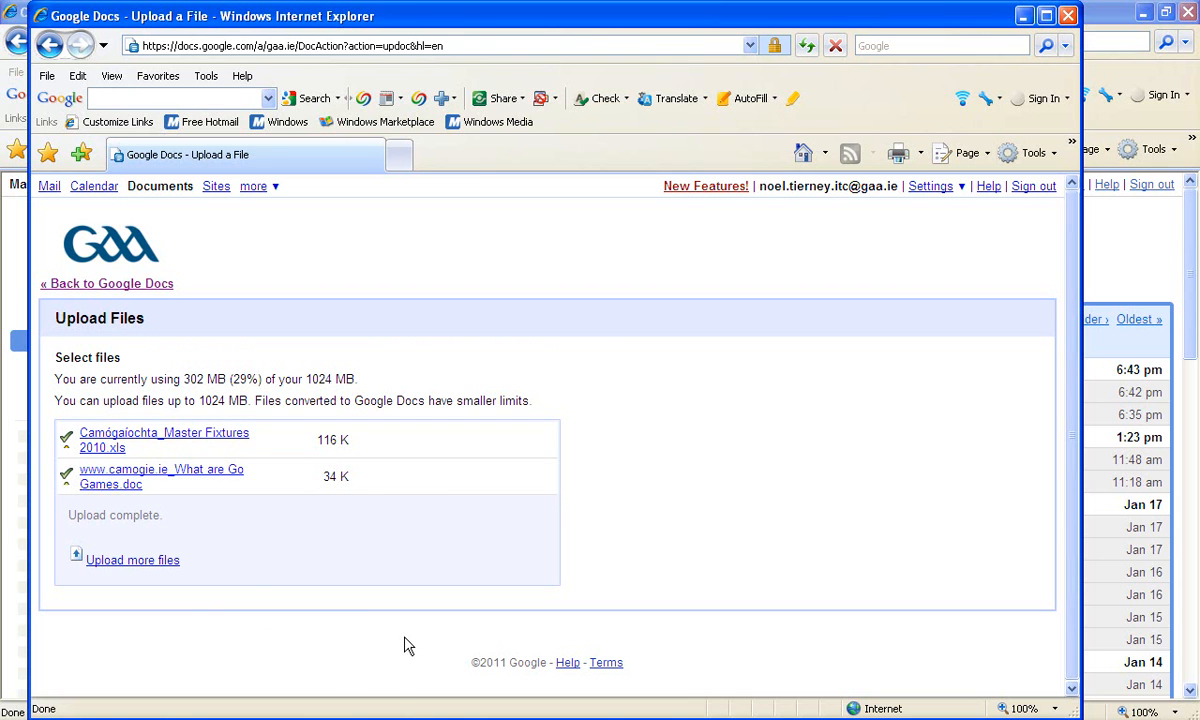
{"action": "left_click", "coordinate": [87, 285]}
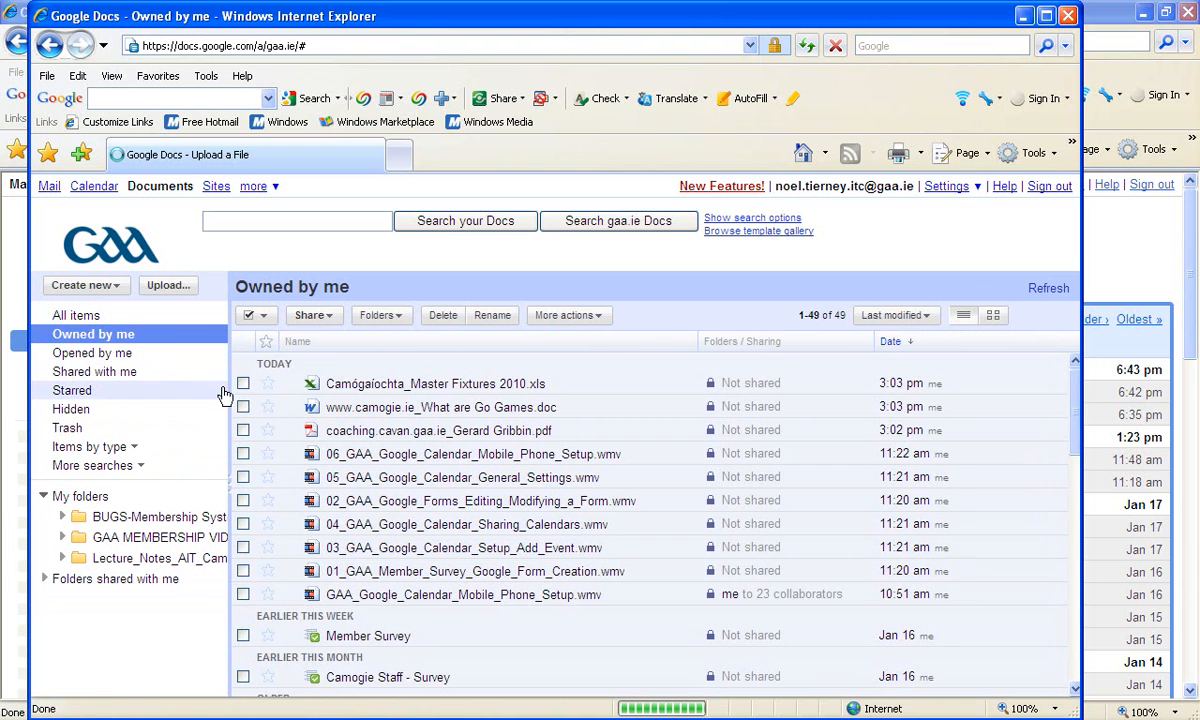
Select the three newly uploaded files together and try carrying them over to the existing folders.
{"action": "left_click", "coordinate": [243, 383]}
{"action": "left_click", "coordinate": [243, 407]}
{"action": "left_click", "coordinate": [243, 430]}
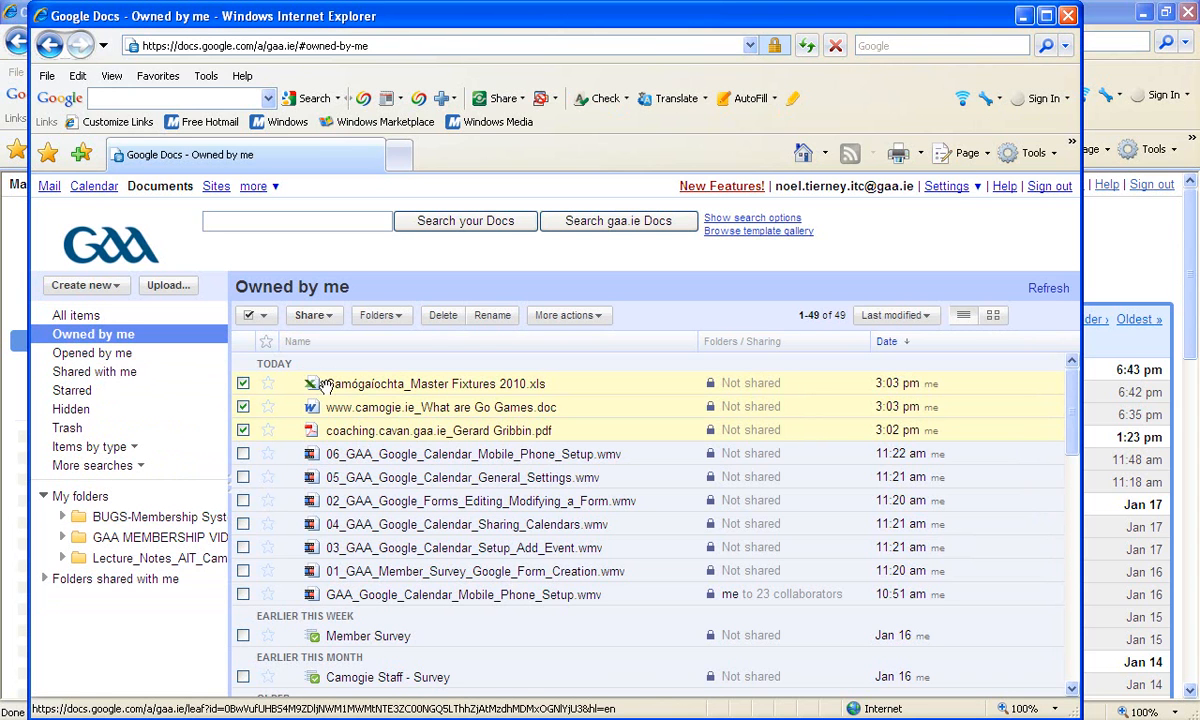
{"action": "left_click_drag", "start_coordinate": [327, 385], "coordinate": [172, 522]}
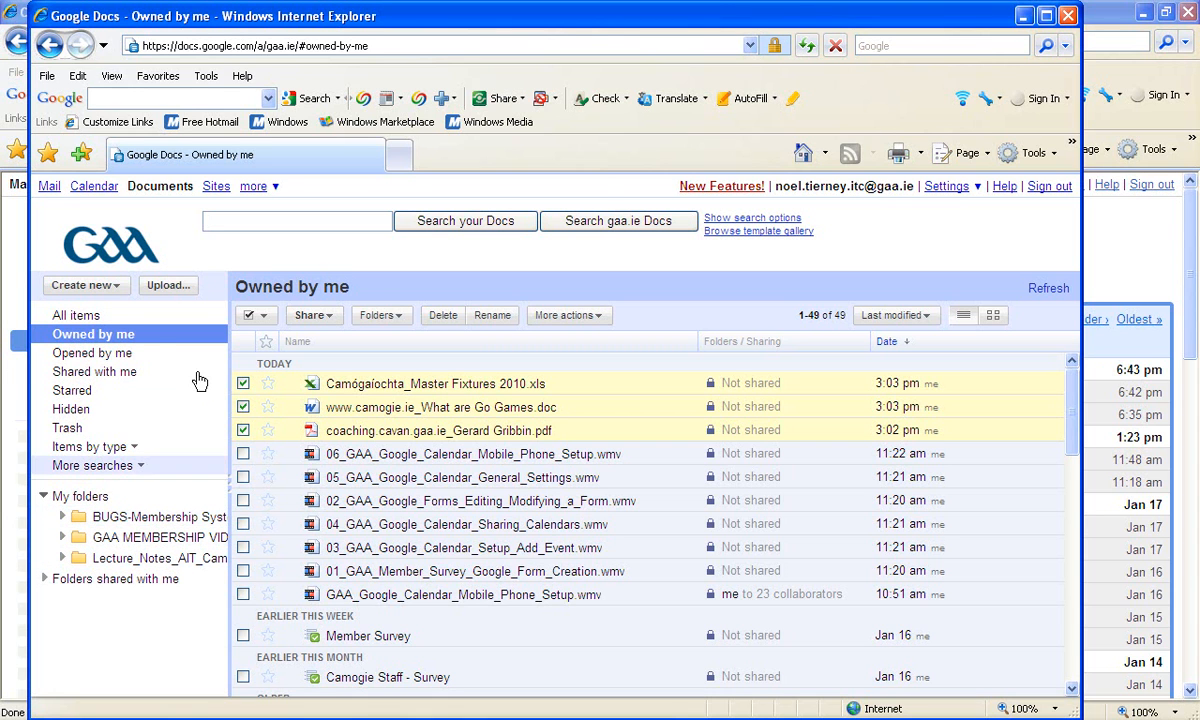
Create a folder named Camogie with the description "Hold camogie realted files" and open it.
{"action": "left_click", "coordinate": [117, 290]}
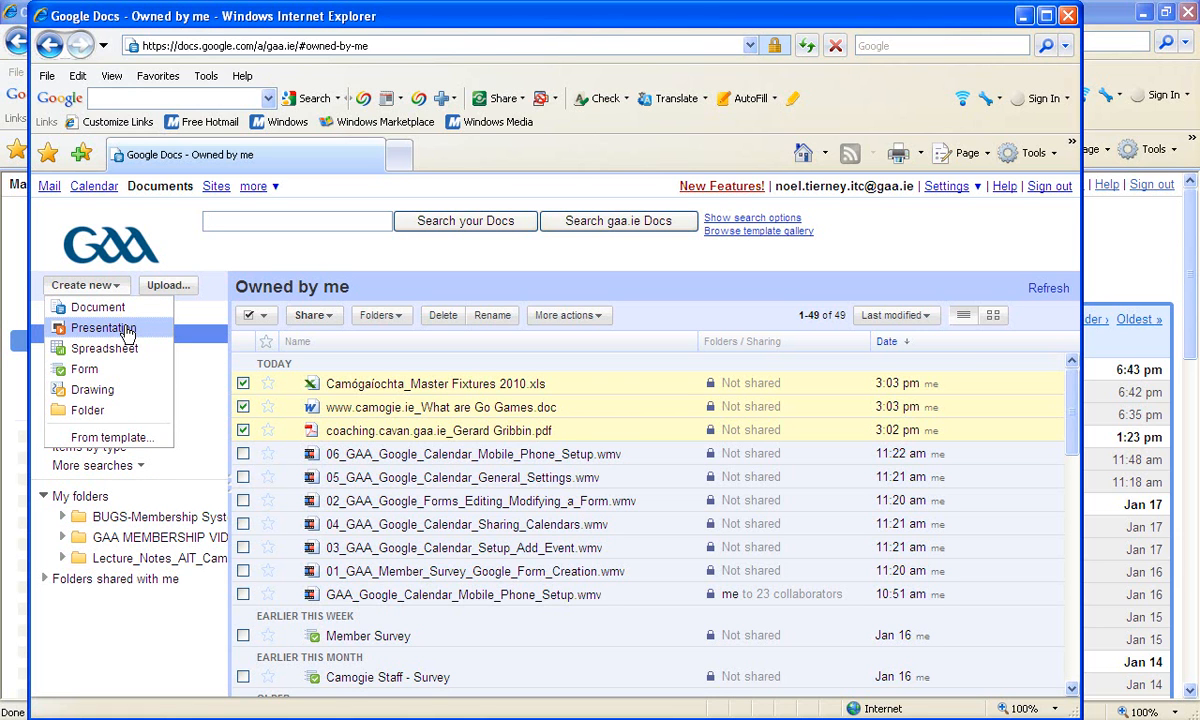
{"action": "left_click", "coordinate": [90, 411]}
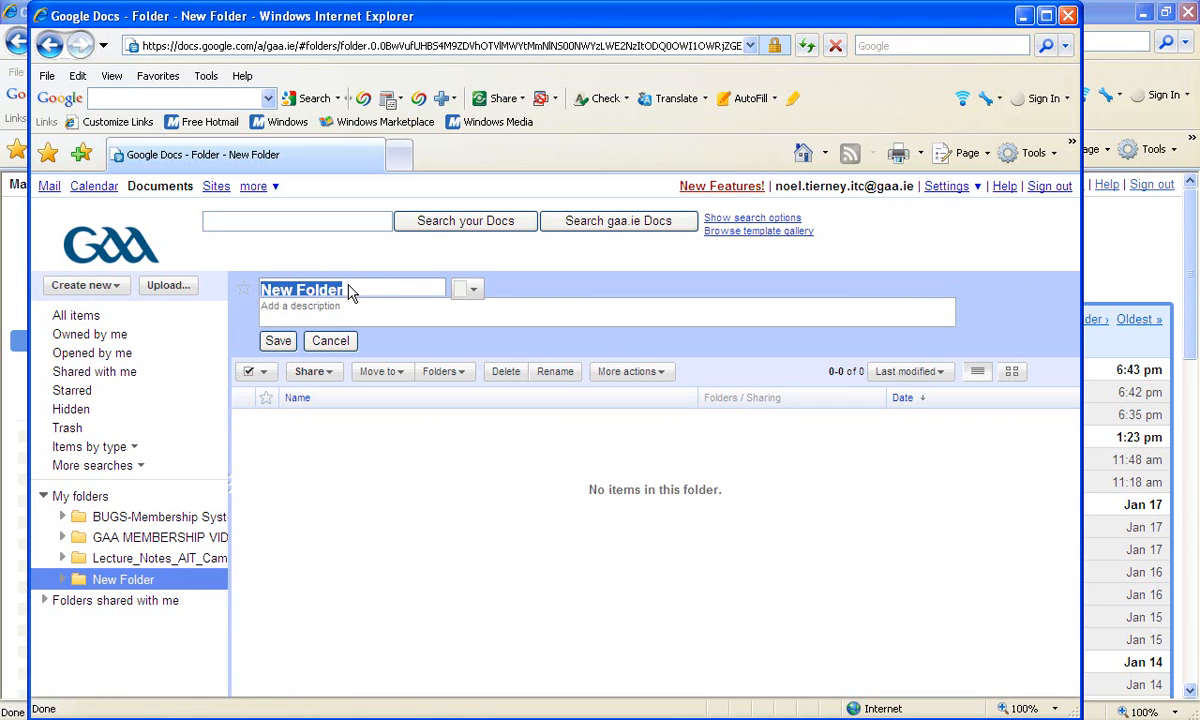
{"action": "type", "text": "Camogie"}
{"action": "left_click", "coordinate": [353, 300]}
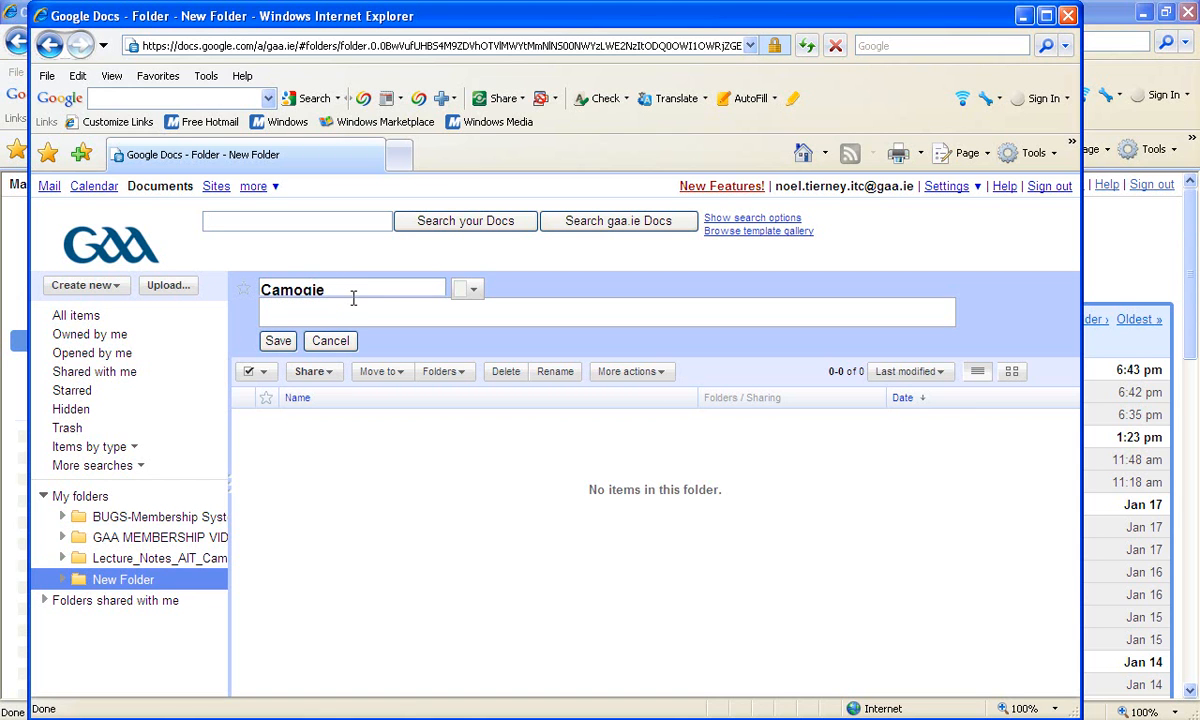
{"action": "type", "text": "Hold camogie realted files"}
{"action": "left_click", "coordinate": [280, 341]}
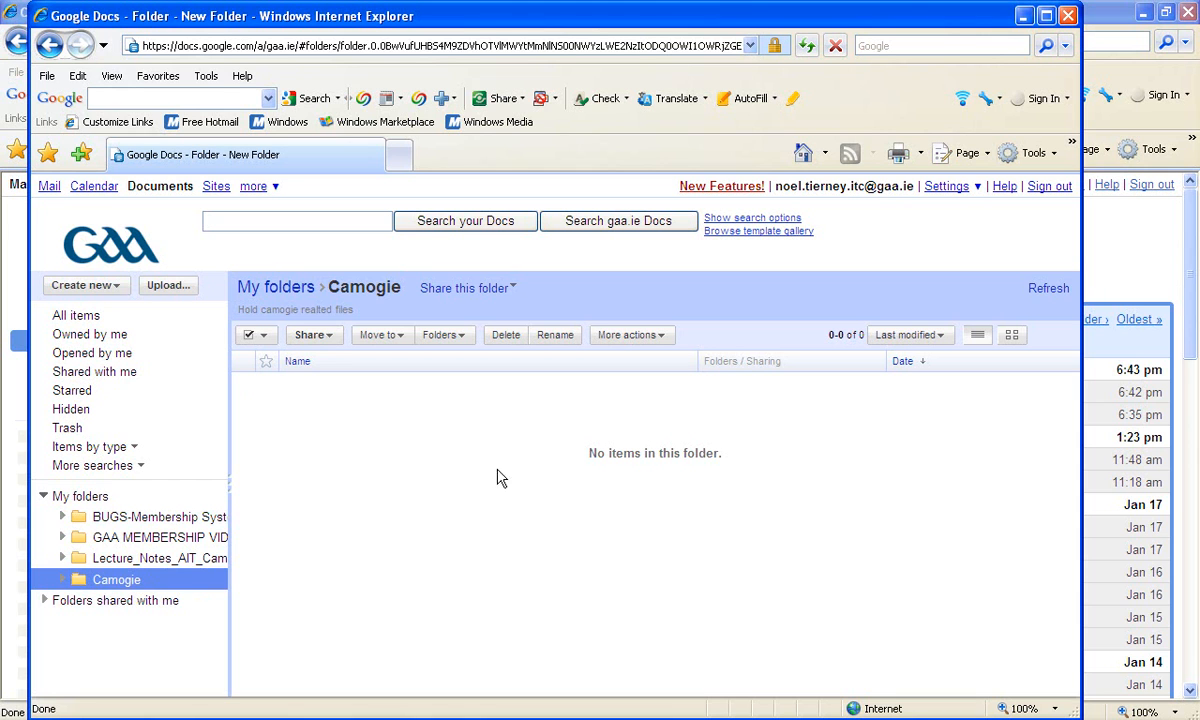
{"action": "left_click", "coordinate": [178, 561]}
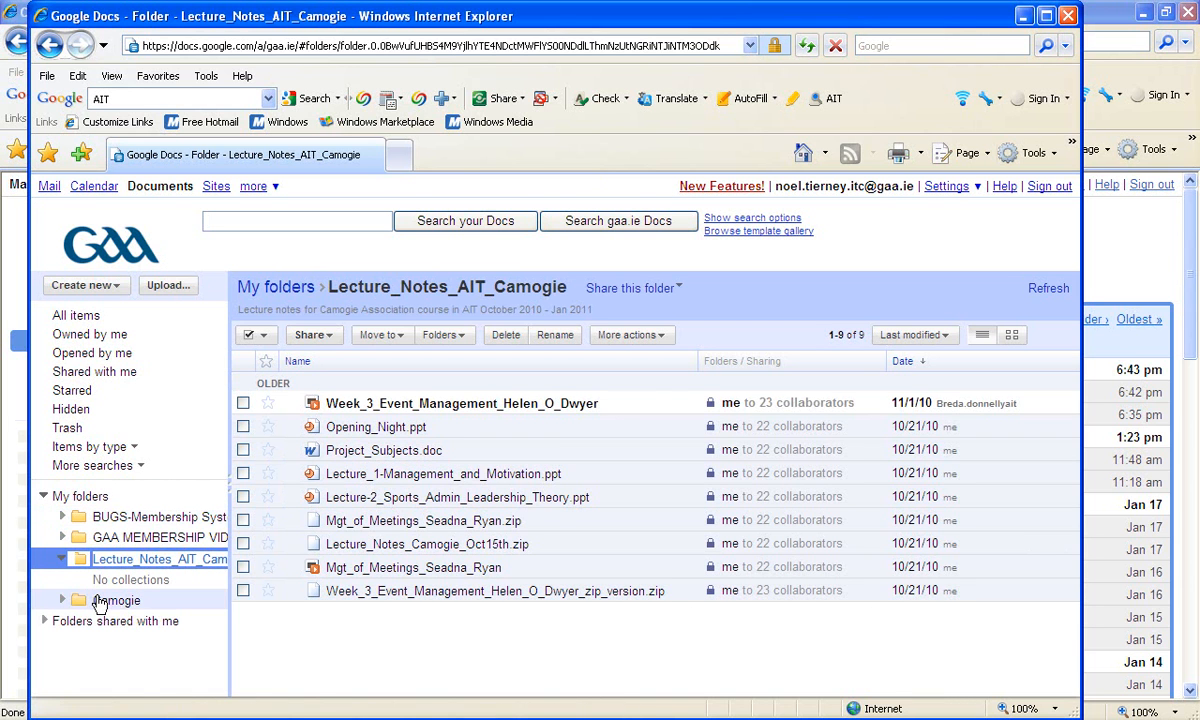
{"action": "left_click", "coordinate": [99, 603]}
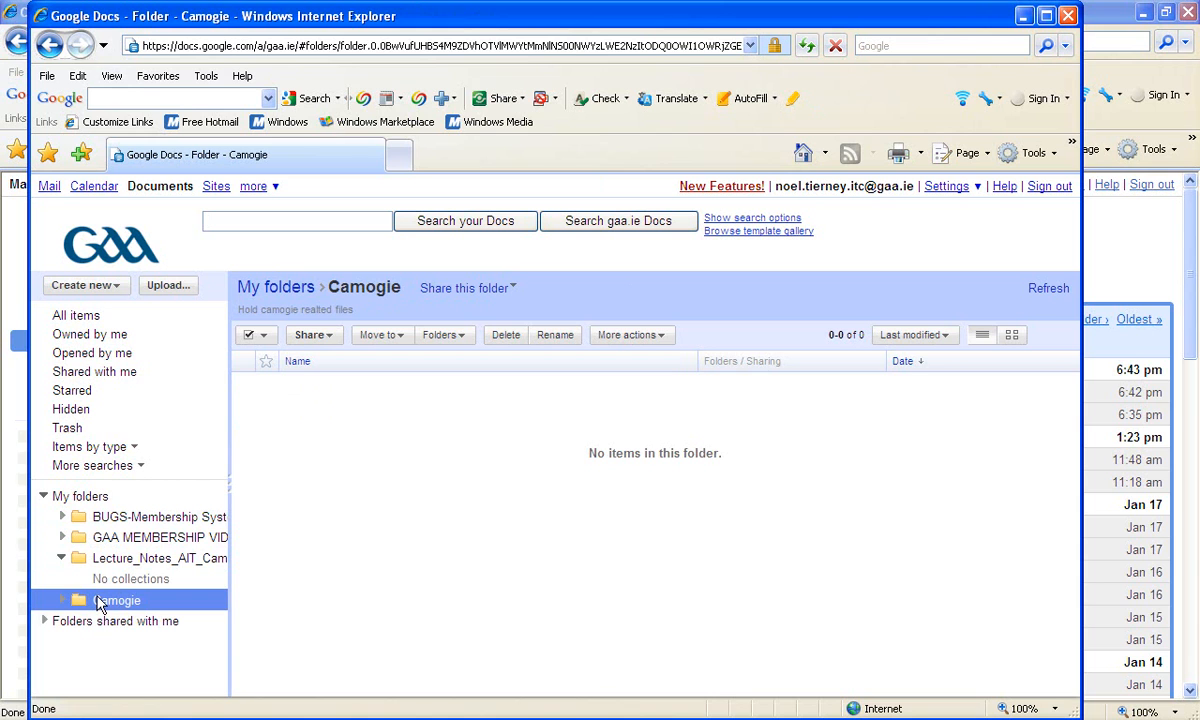
In the list of owned files, reselect the three uploaded XLS, DOC and PDF files and add them to the Camogie folder.
{"action": "left_click", "coordinate": [90, 336]}
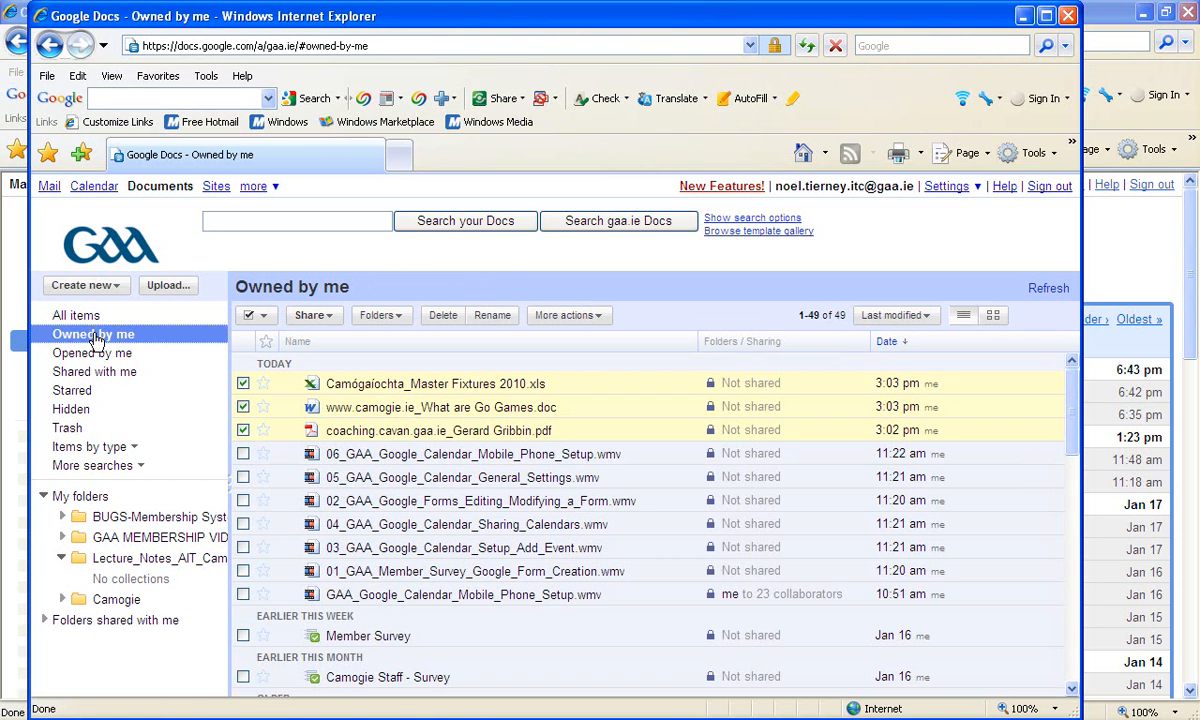
{"action": "left_click", "coordinate": [243, 383]}
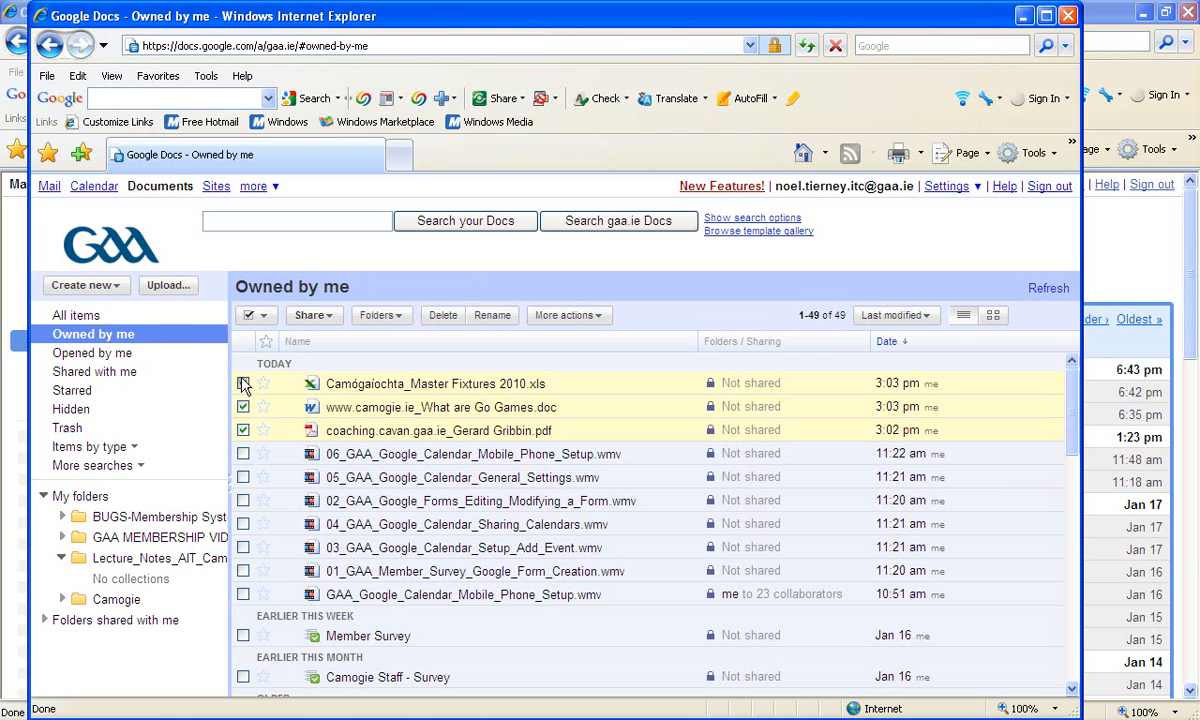
{"action": "left_click", "coordinate": [243, 407]}
{"action": "left_click", "coordinate": [243, 430]}
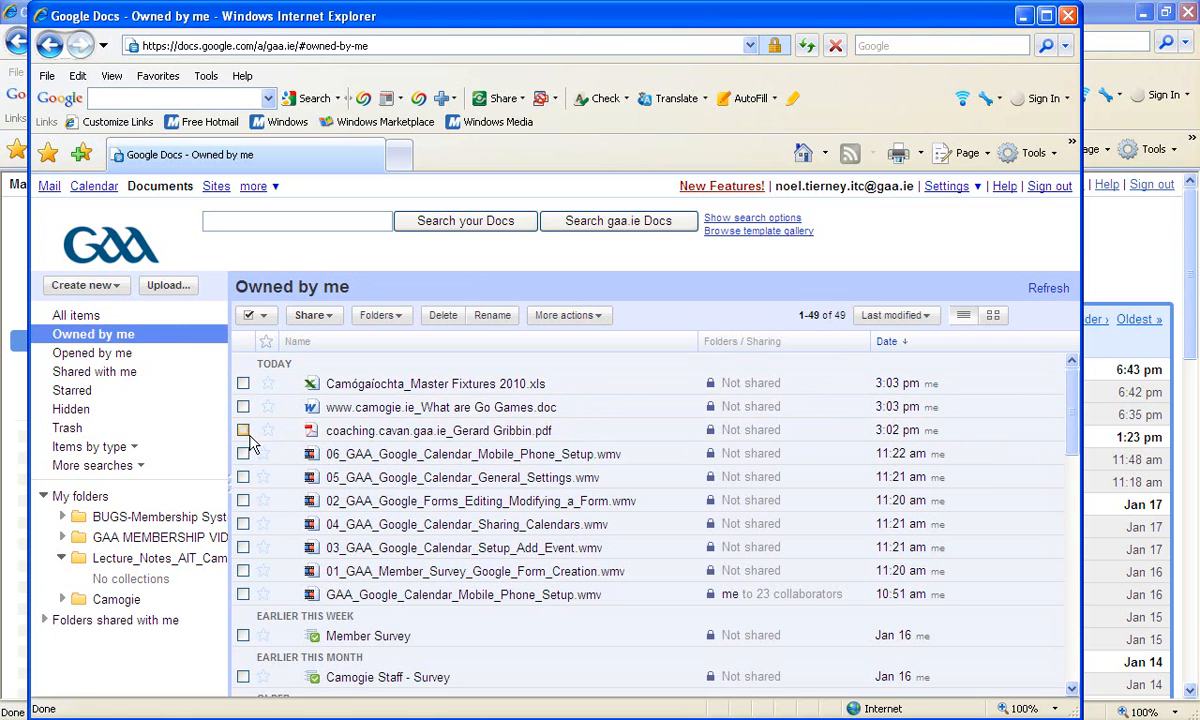
{"action": "left_click", "coordinate": [243, 383]}
{"action": "left_click", "coordinate": [243, 407]}
{"action": "left_click", "coordinate": [243, 430]}
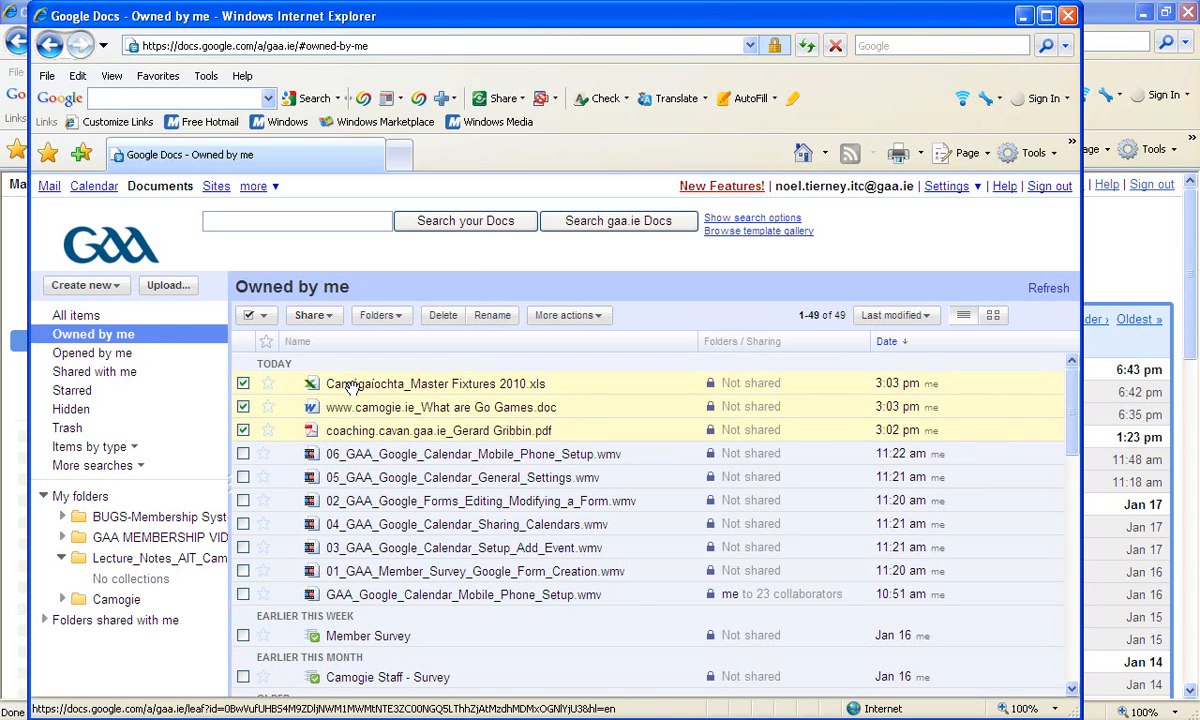
{"action": "left_click_drag", "start_coordinate": [420, 384], "coordinate": [118, 601]}
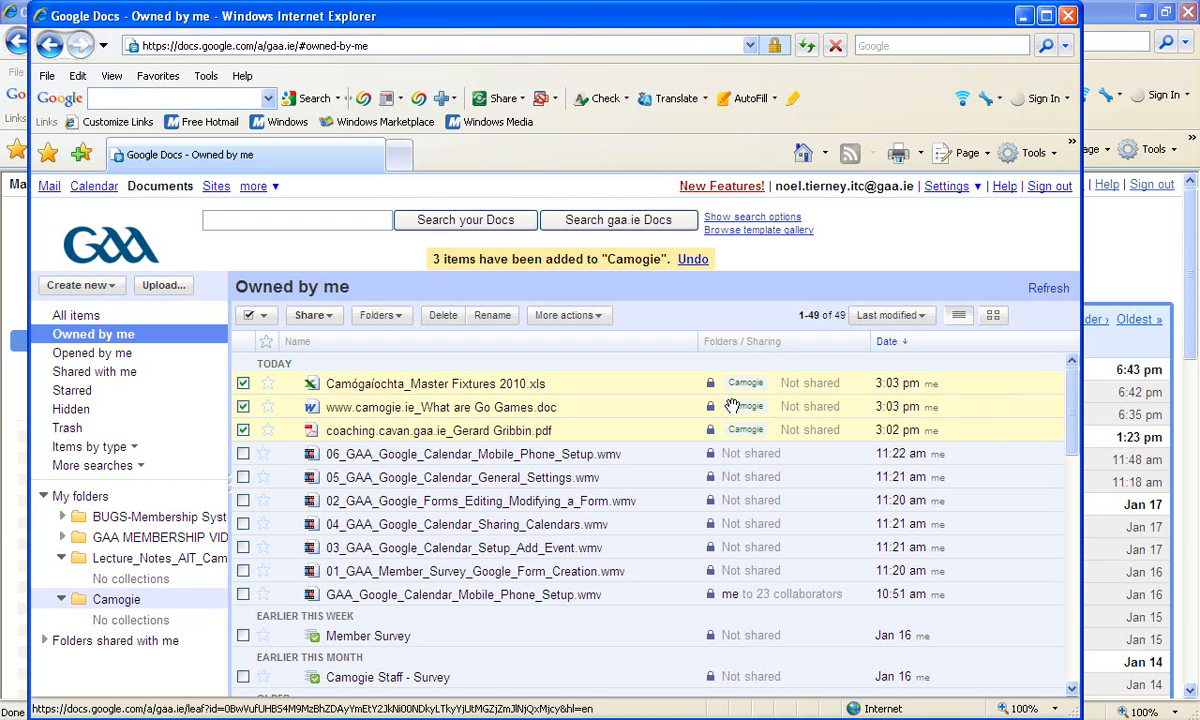
View the Lecture_Notes_AIT_Camogie folder, open the Camogie folder and clear the selection of its three files.
{"action": "left_click", "coordinate": [130, 560]}
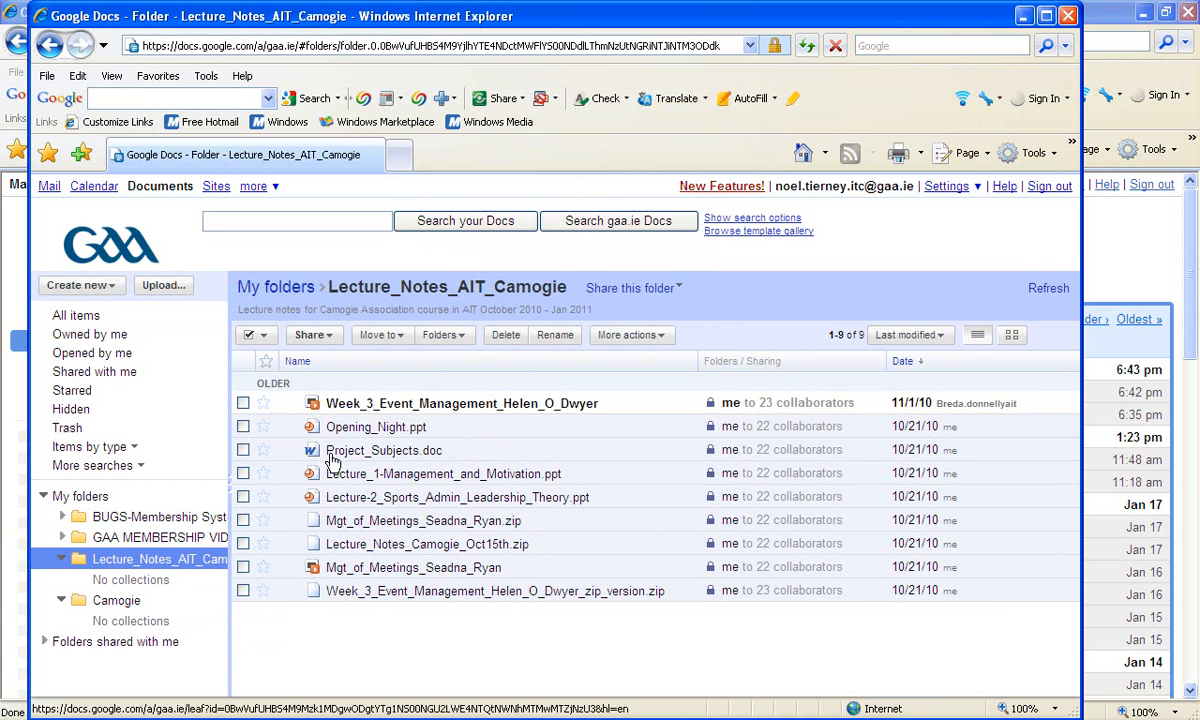
{"action": "left_click", "coordinate": [118, 599]}
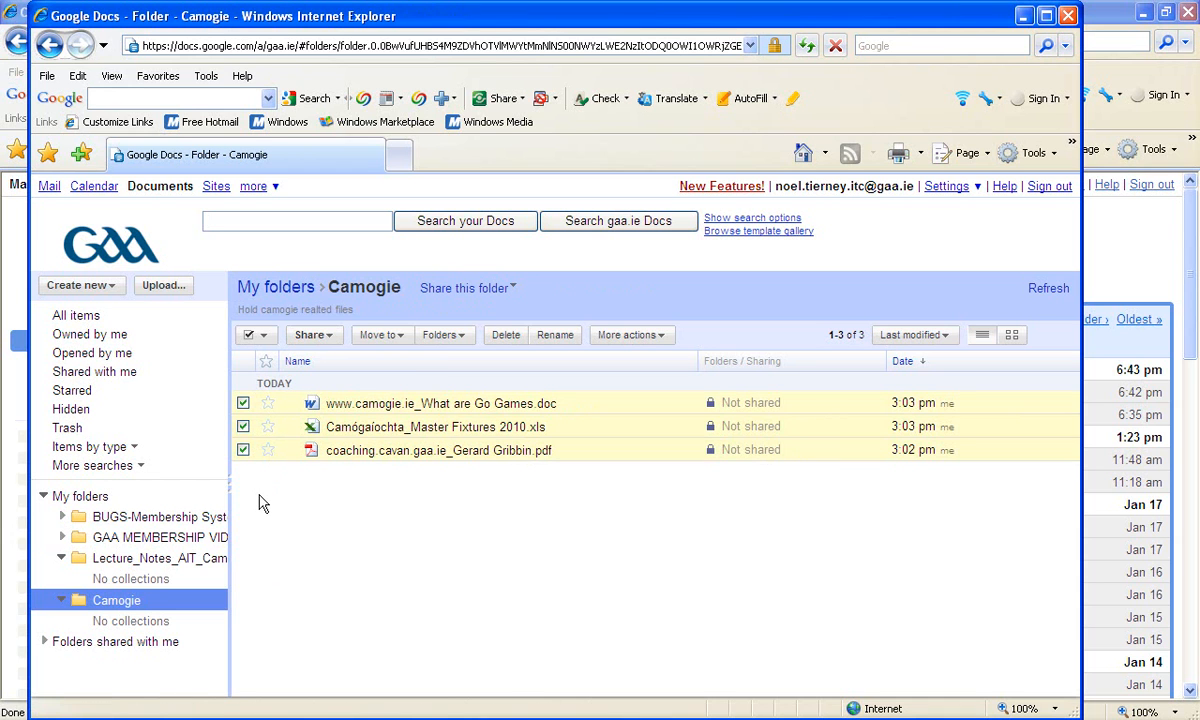
{"action": "left_click", "coordinate": [243, 403]}
{"action": "left_click", "coordinate": [243, 426]}
{"action": "left_click", "coordinate": [243, 450]}
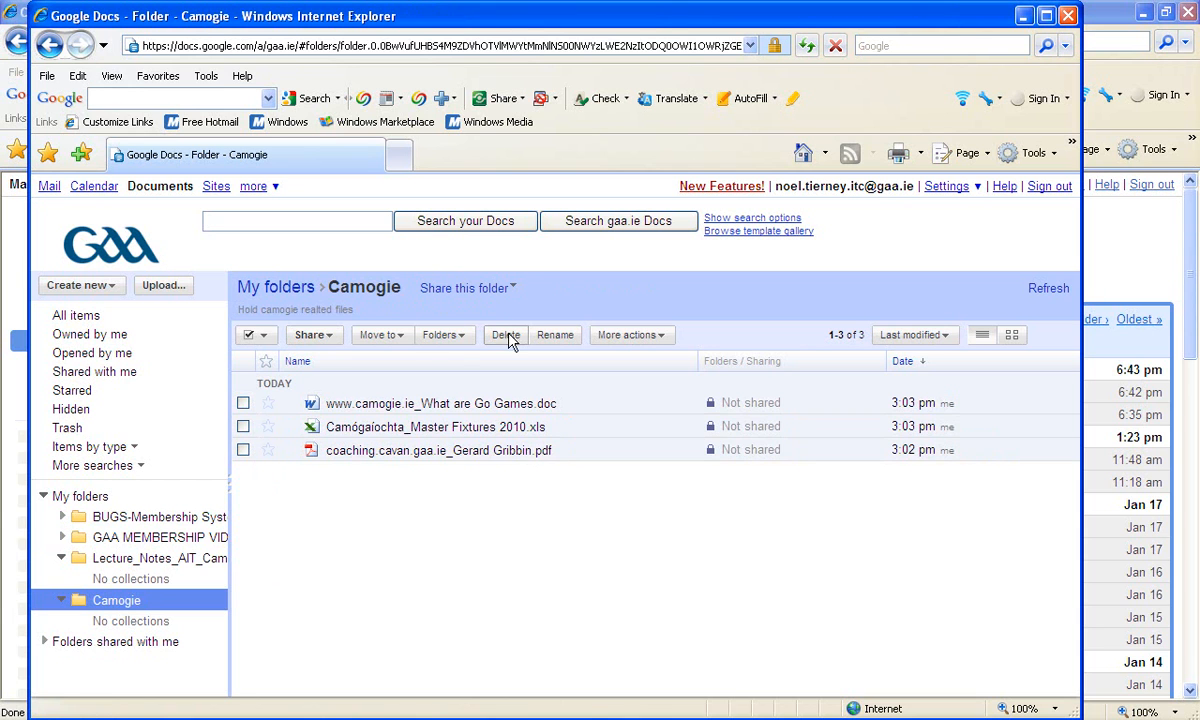
Review the additional actions offered for the Go Games Word file in the Camogie folder, then clear its selection.
{"action": "left_click", "coordinate": [243, 403]}
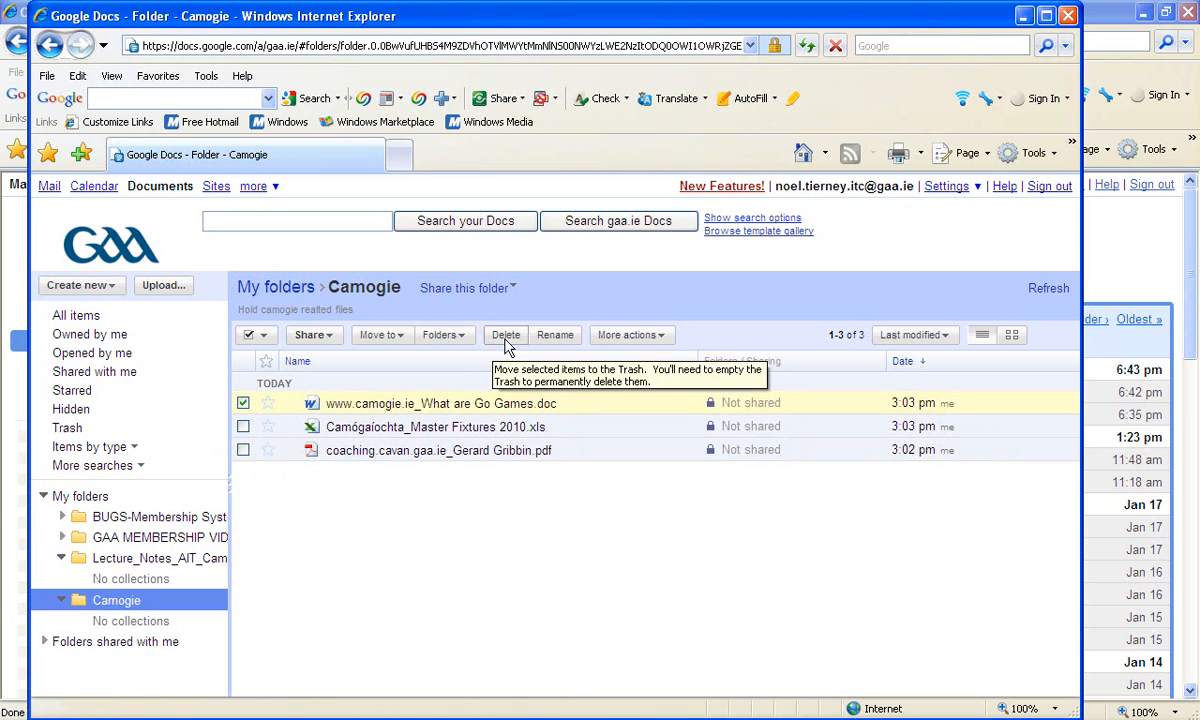
{"action": "left_click", "coordinate": [665, 338]}
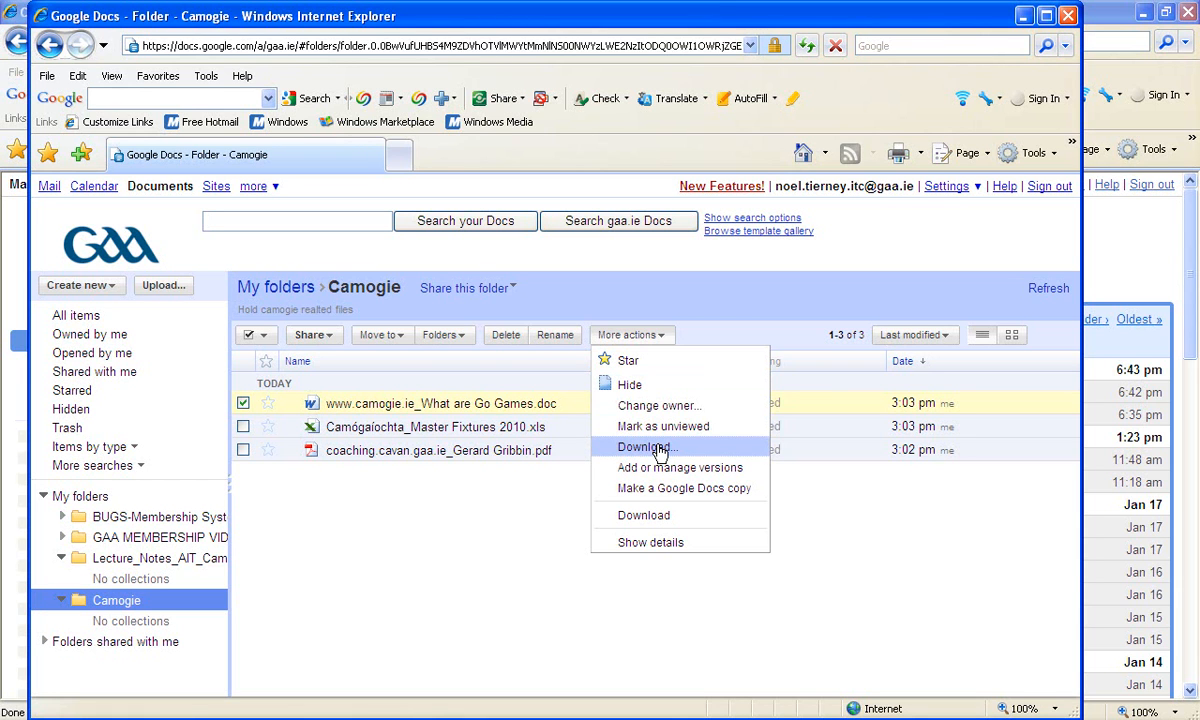
{"action": "left_click", "coordinate": [755, 268]}
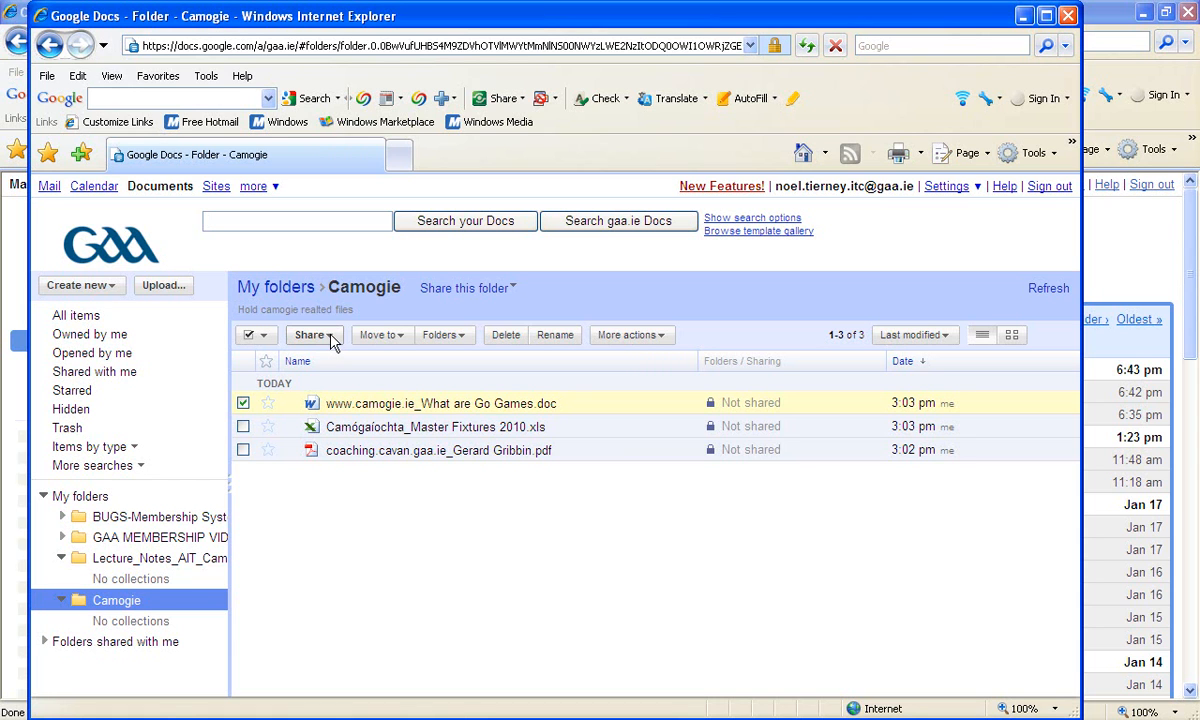
{"action": "left_click", "coordinate": [242, 404]}
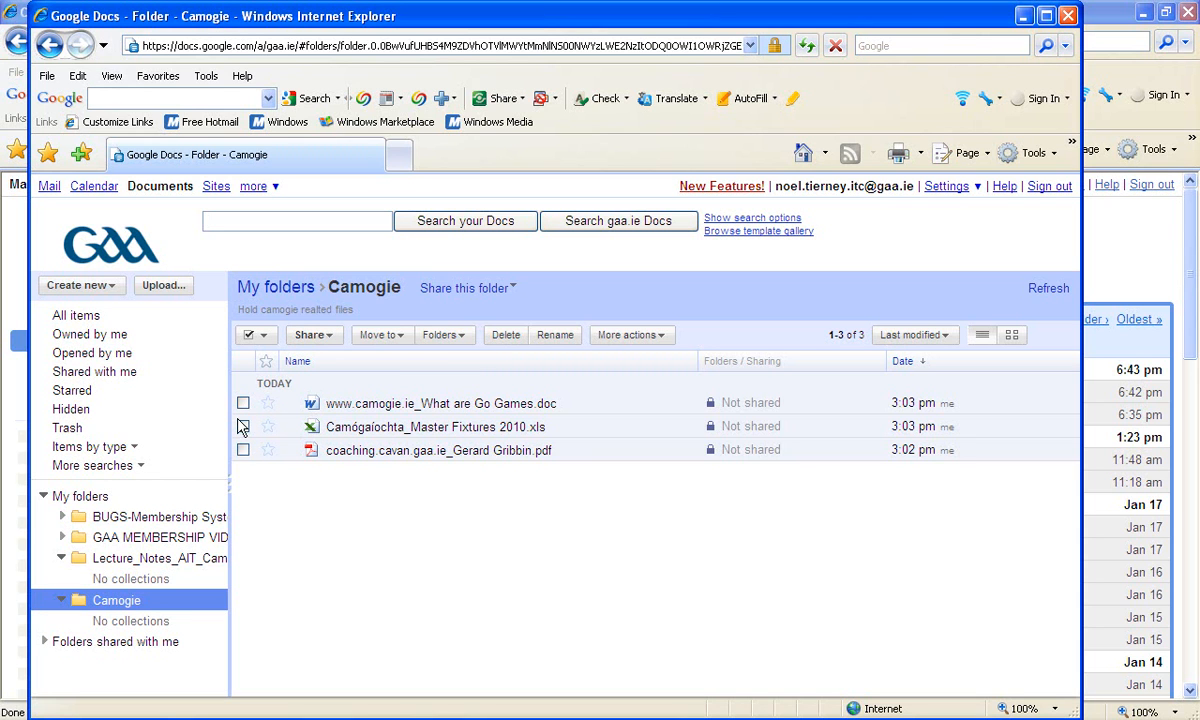
Open the sharing settings of the coaching PDF, review its visibility options and save it as Private.
{"action": "left_click", "coordinate": [242, 451]}
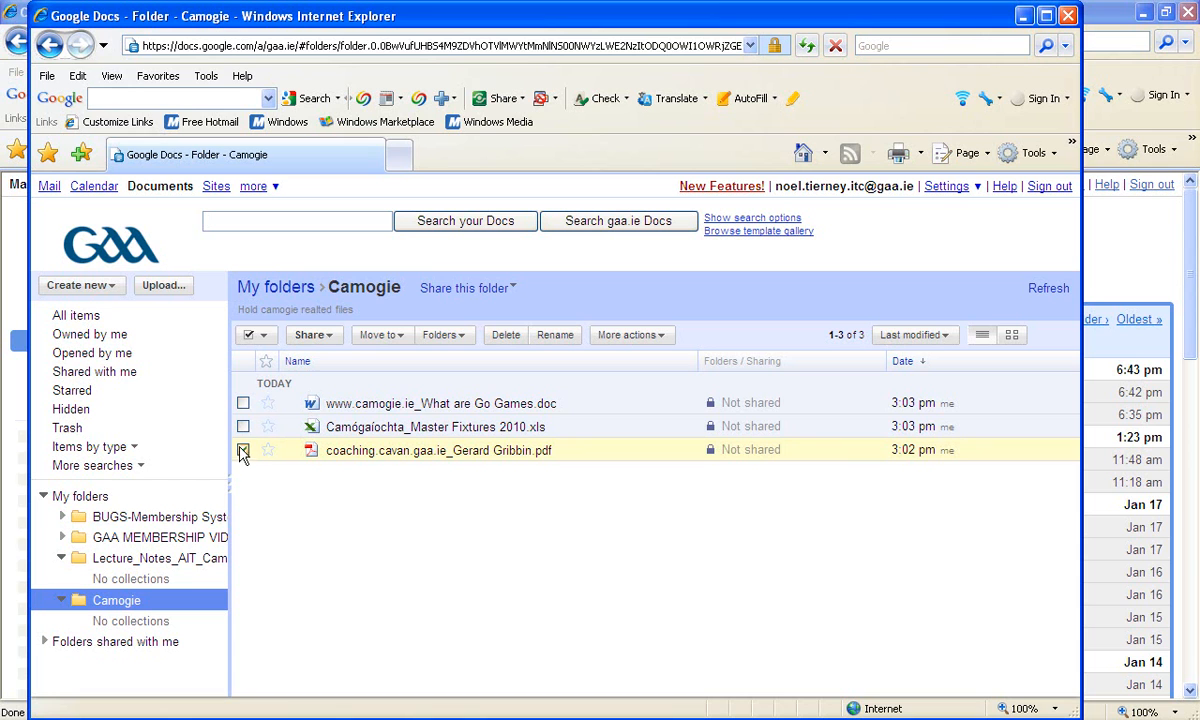
{"action": "left_click", "coordinate": [324, 342]}
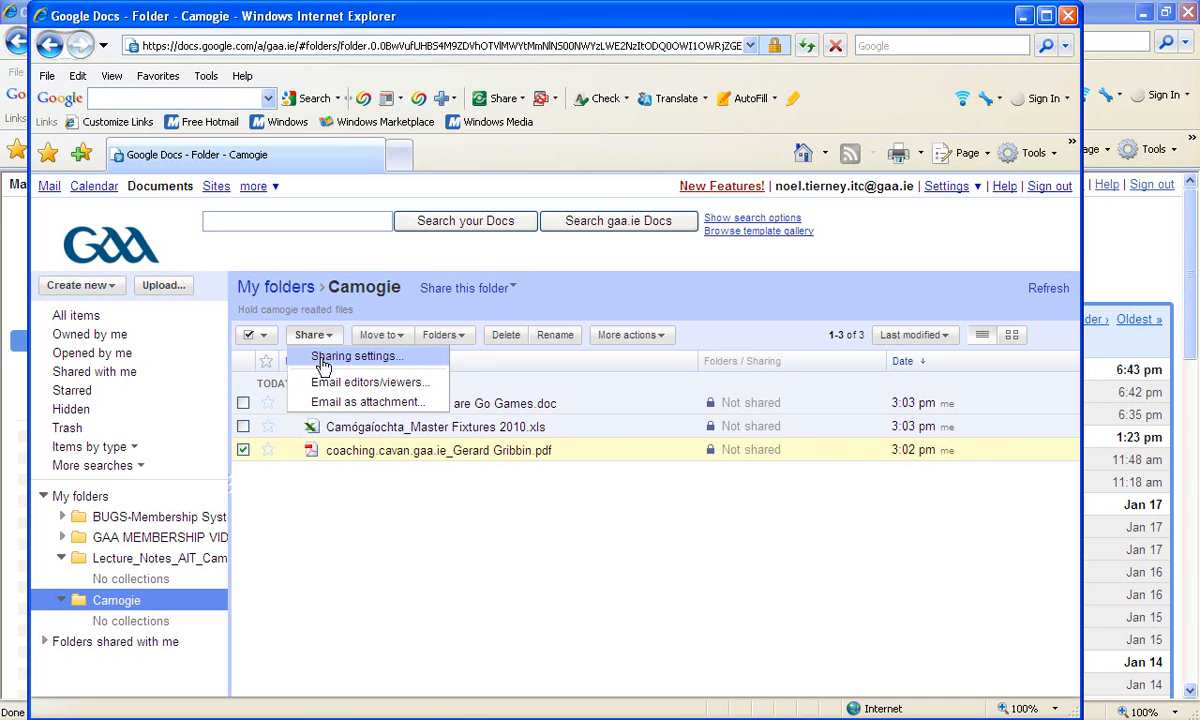
{"action": "left_click", "coordinate": [322, 358]}
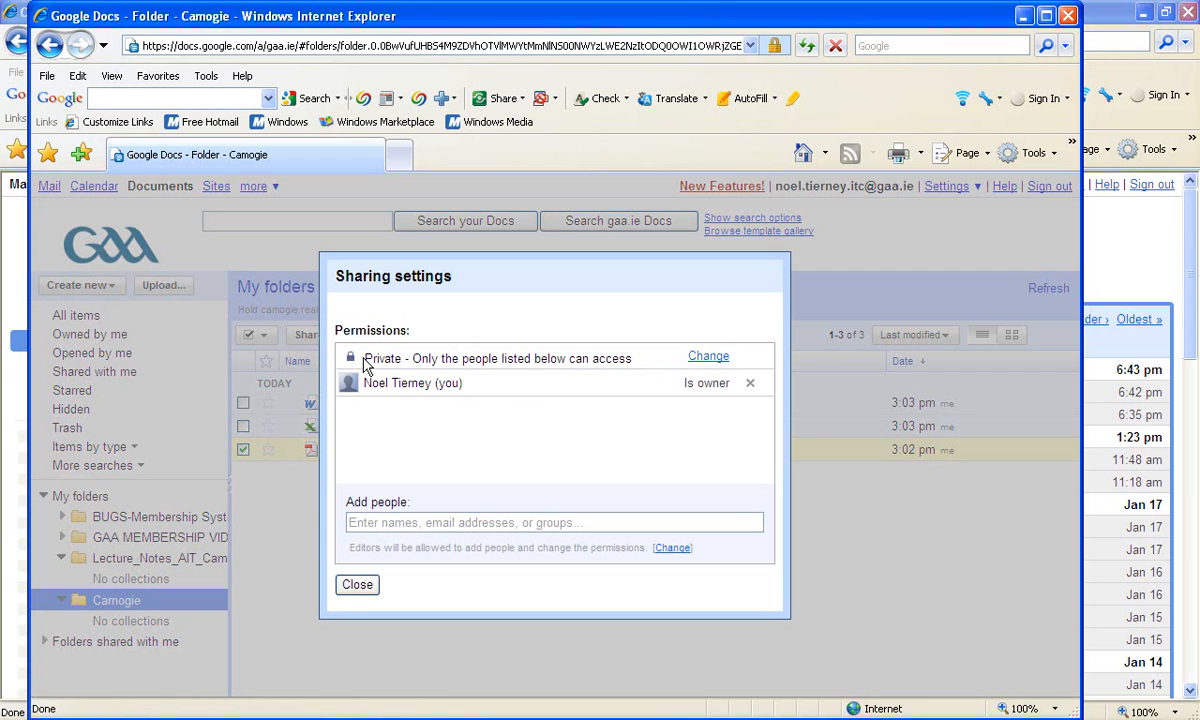
{"action": "left_click_drag", "start_coordinate": [366, 358], "coordinate": [623, 352]}
{"action": "left_click", "coordinate": [584, 462]}
{"action": "left_click", "coordinate": [707, 357]}
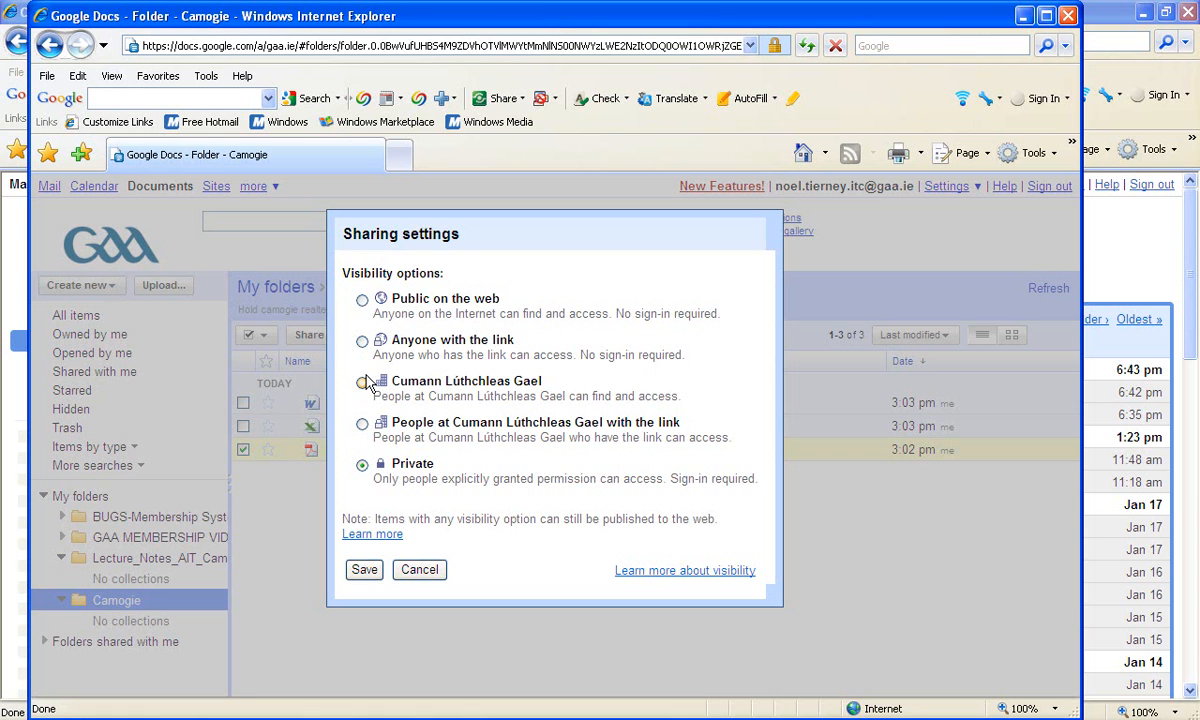
{"action": "left_click", "coordinate": [364, 569]}
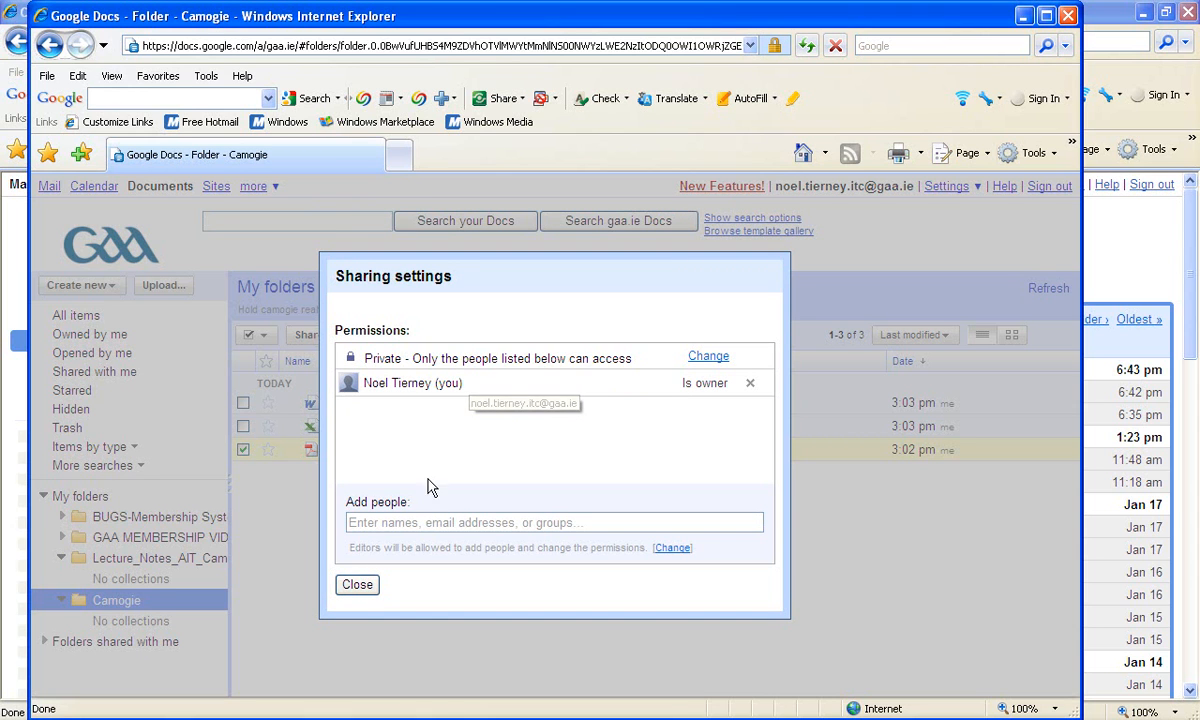
Browse the most contacted people in the contact picker for sharing the PDF, then close the picker without choosing anyone.
{"action": "left_click", "coordinate": [424, 522]}
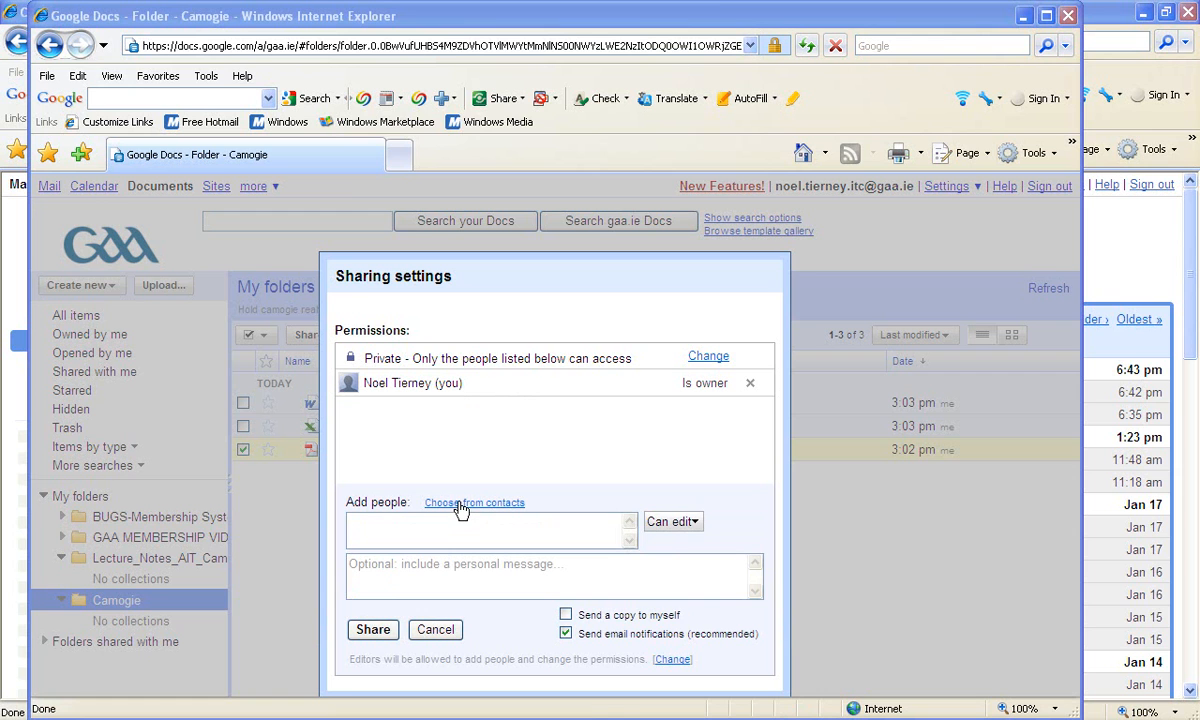
{"action": "left_click", "coordinate": [459, 502]}
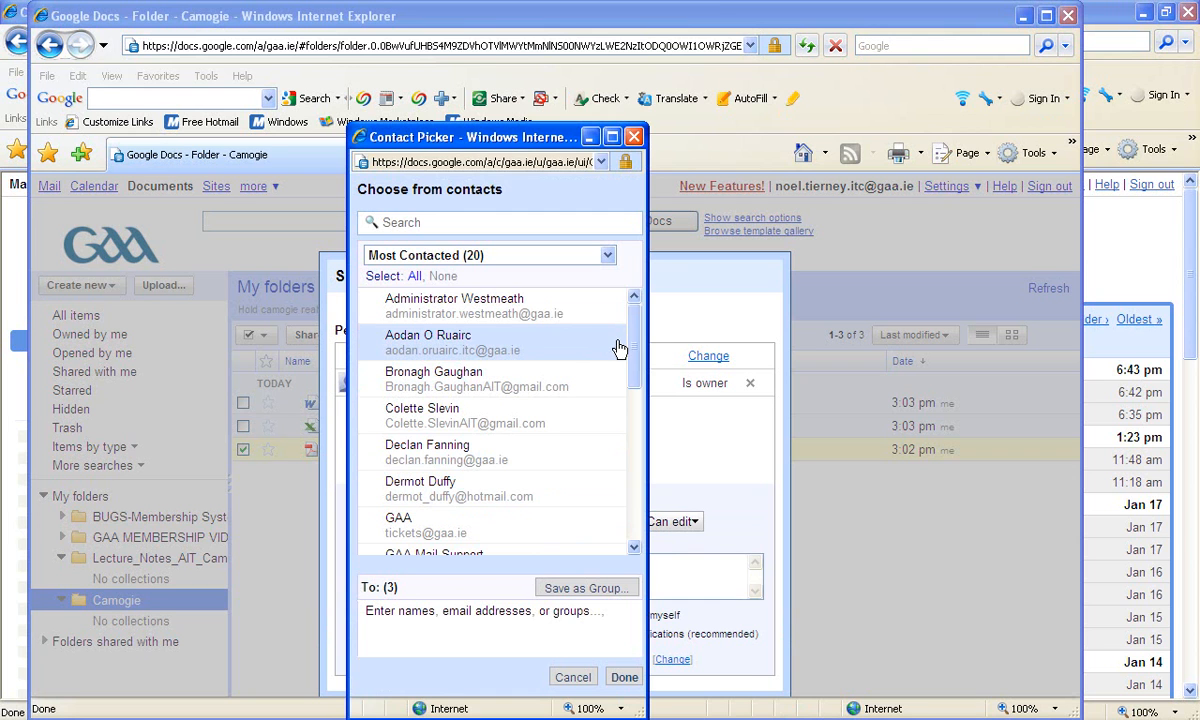
{"action": "left_click_drag", "start_coordinate": [630, 347], "coordinate": [648, 375]}
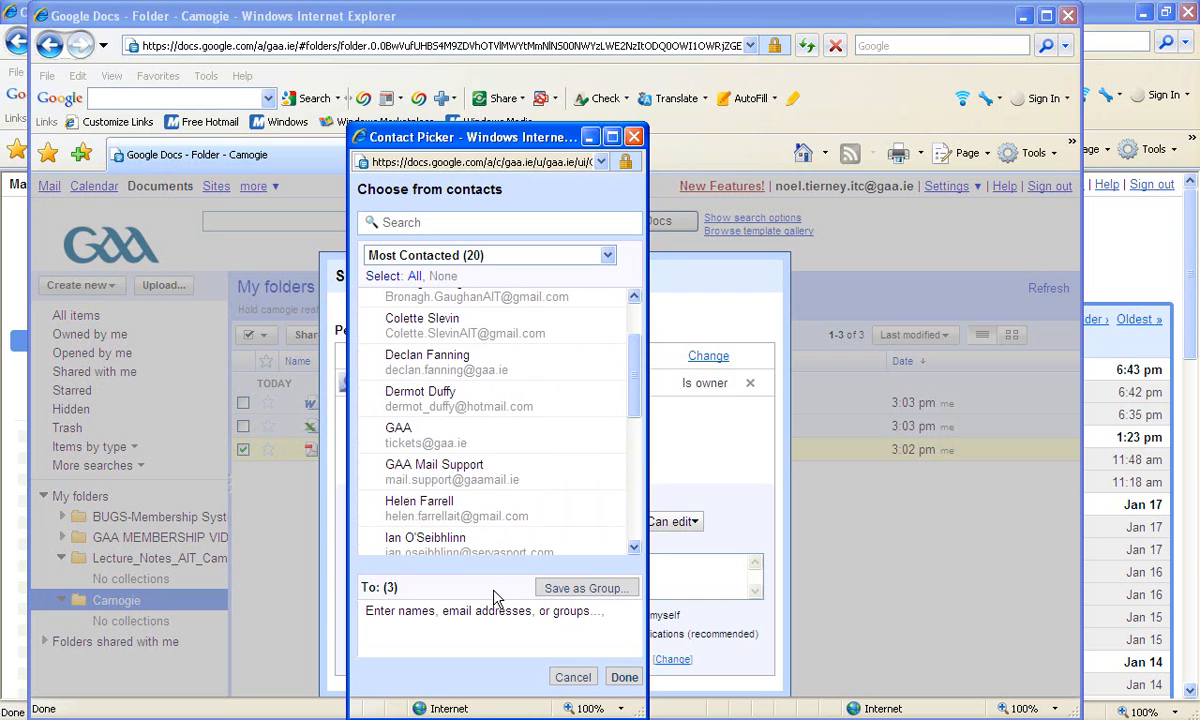
{"action": "left_click", "coordinate": [466, 620]}
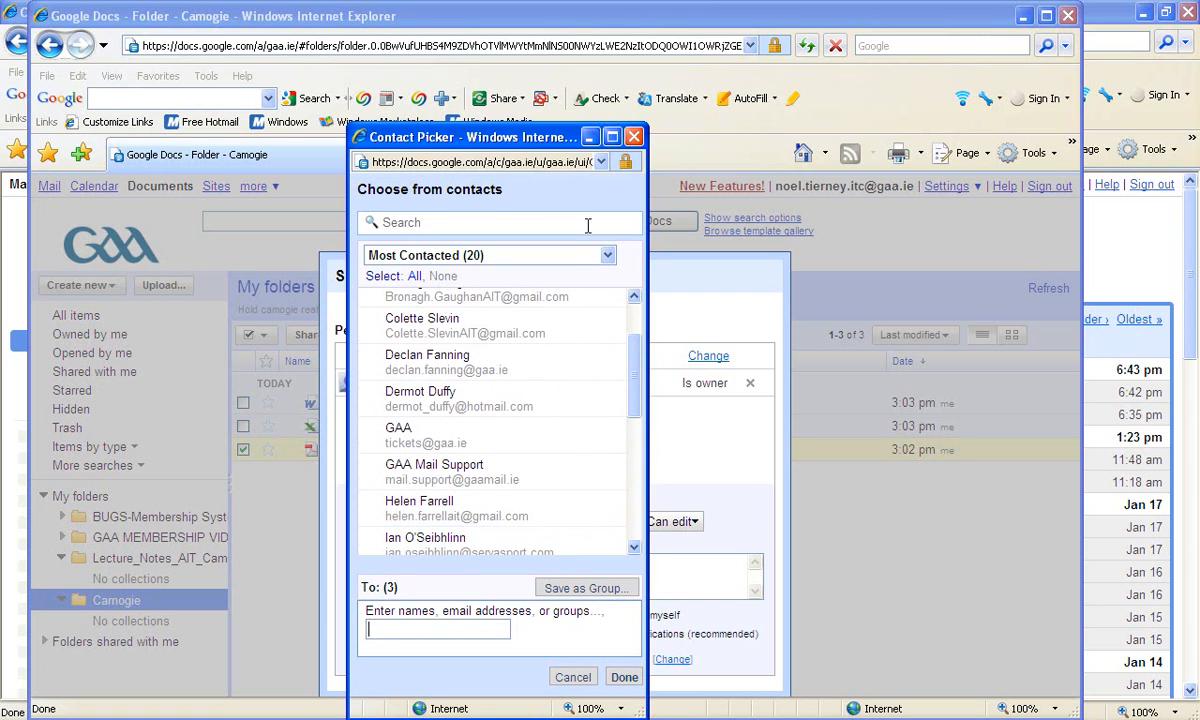
{"action": "left_click", "coordinate": [633, 137]}
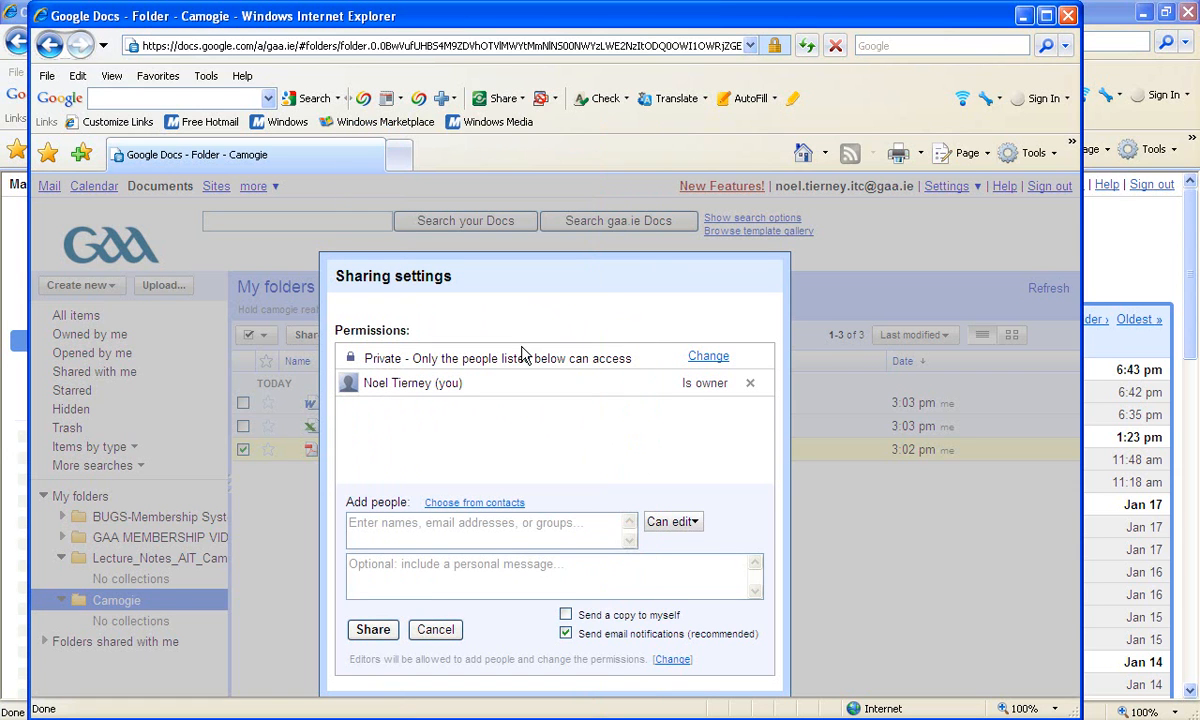
Add the Westmeath IT officer's e-mail and a personal Gmail address from the suggestions as people to share with.
{"action": "left_click", "coordinate": [412, 521]}
{"action": "type", "text": "it"}
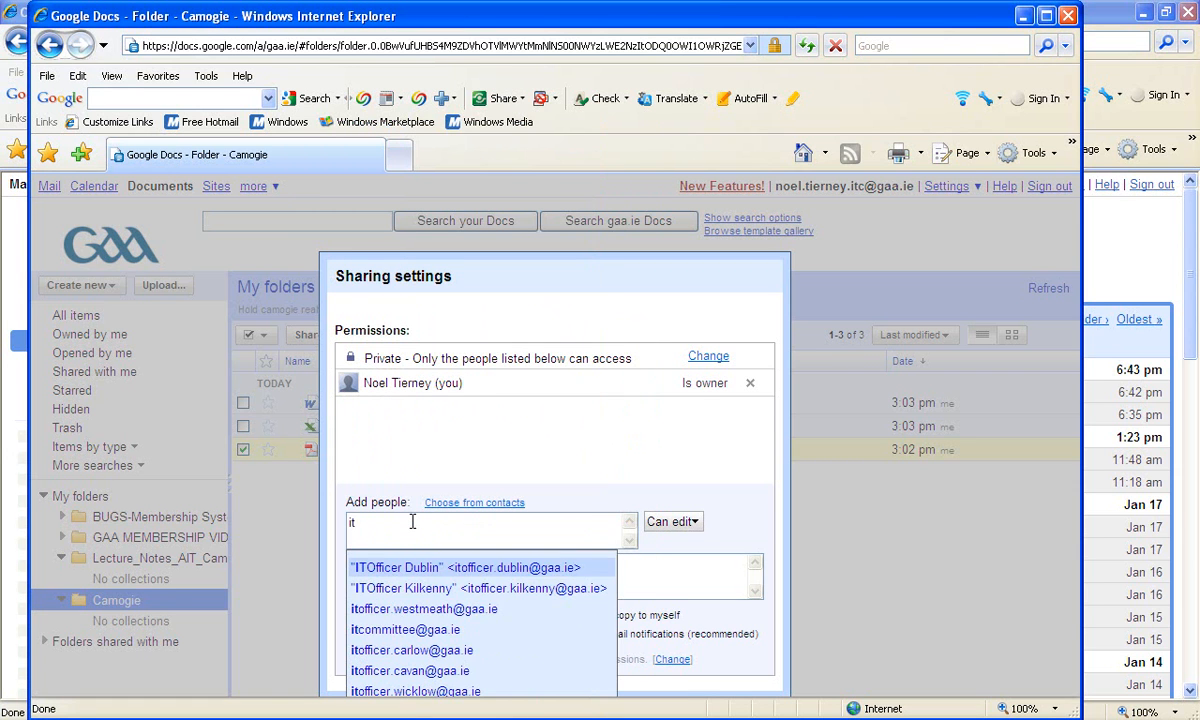
{"action": "left_click", "coordinate": [420, 611]}
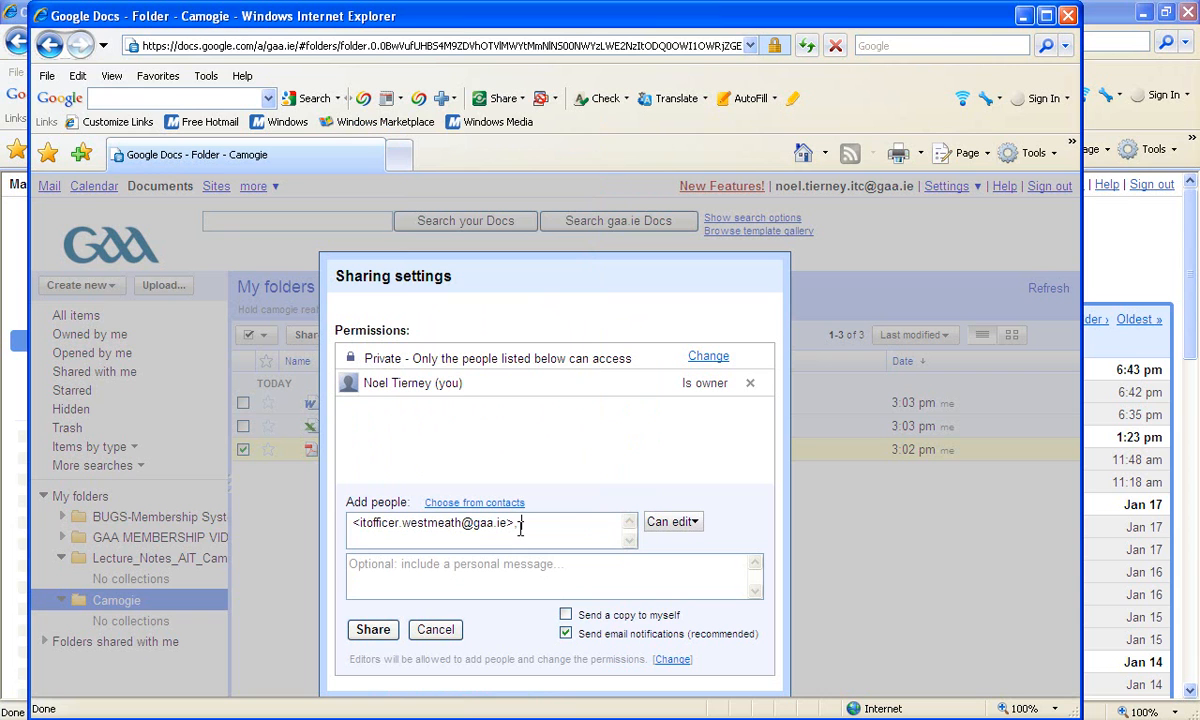
{"action": "key", "text": "BackSpace"}
{"action": "key", "text": "BackSpace"}
{"action": "type", "text": "n"}
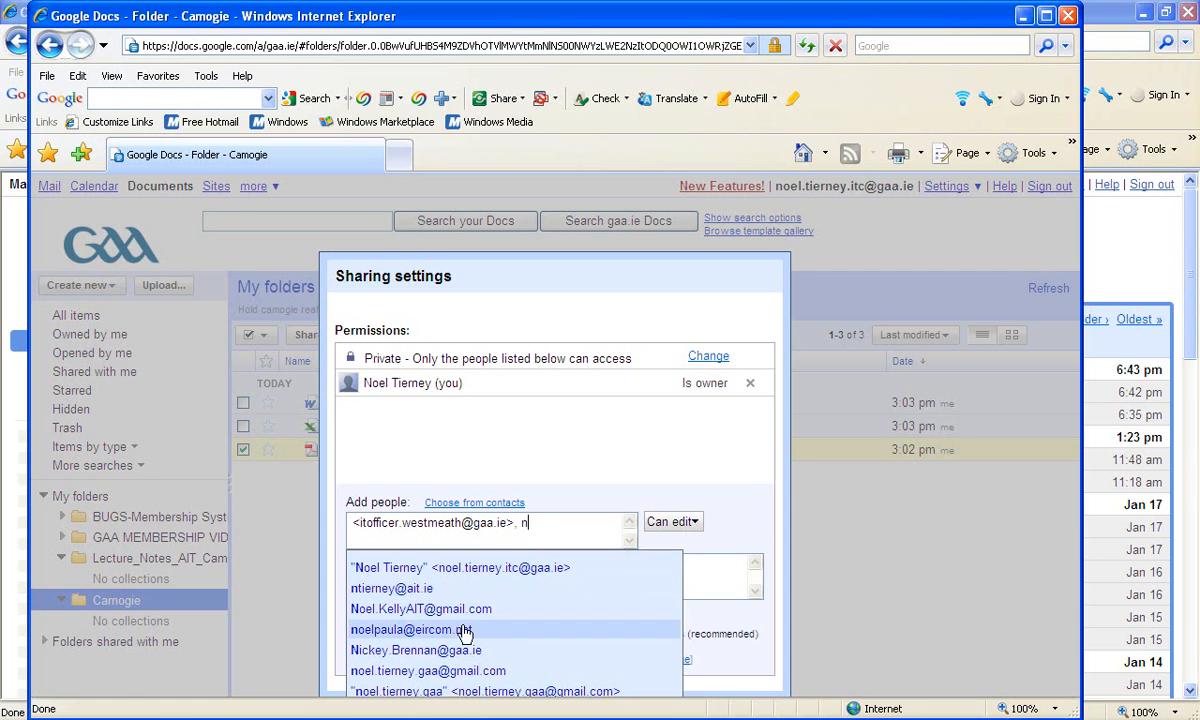
{"action": "left_click", "coordinate": [444, 671]}
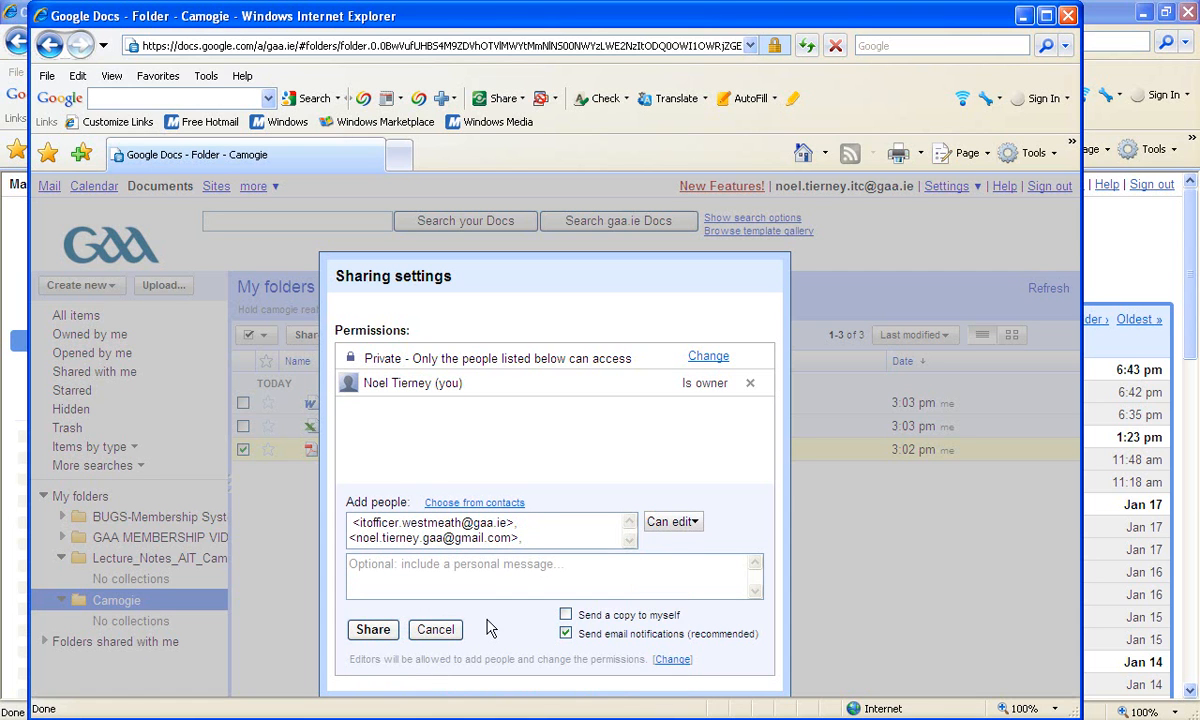
Write the personal message "Hi, Sharing Coaching file. Regards," and sign it with the sender's first name.
{"action": "left_click", "coordinate": [489, 570]}
{"action": "type", "text": "Hi"}
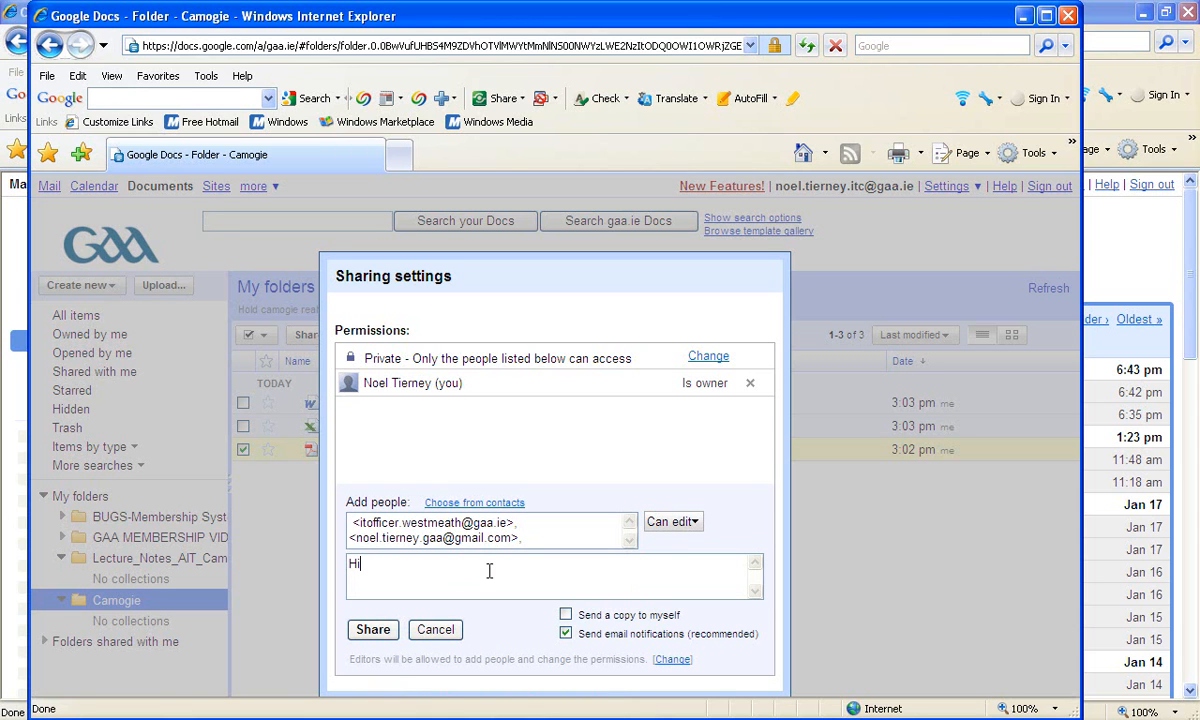
{"action": "type", "text": ", Sharing Coaching file"}
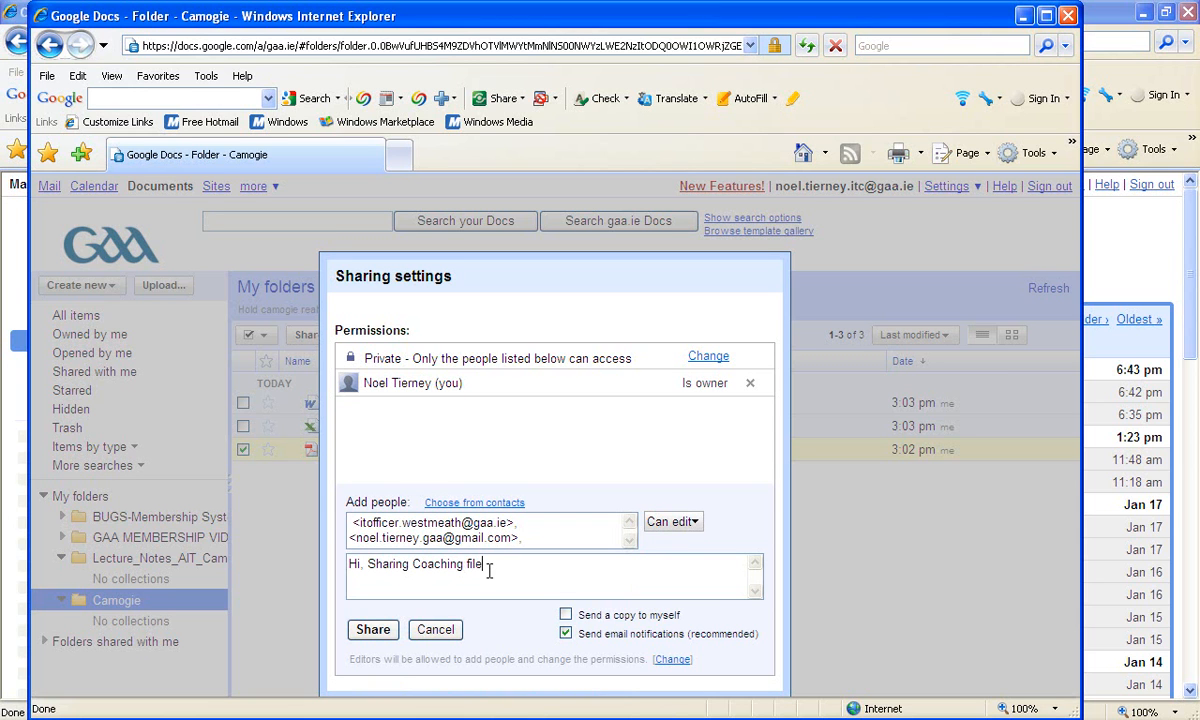
{"action": "type", "text": ". Regards, Noel"}
Set the added people's permission to Can view, share the PDF and approve sharing with the address outside the domain.
{"action": "left_click", "coordinate": [697, 524]}
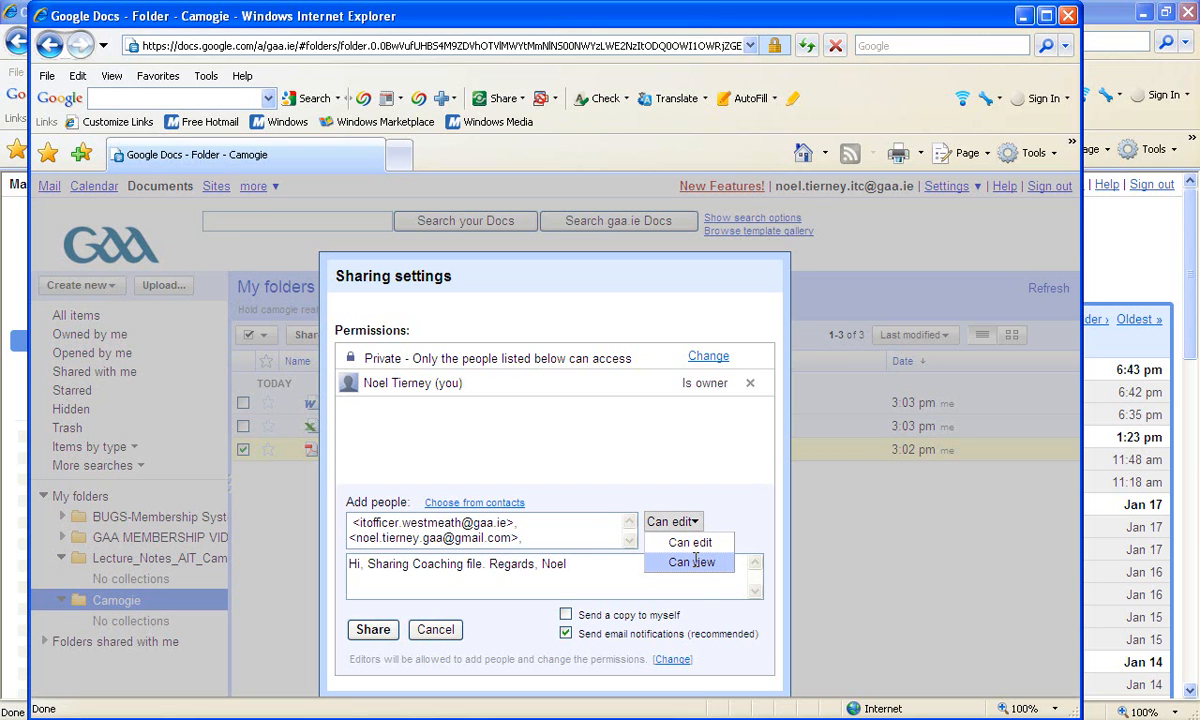
{"action": "left_click", "coordinate": [695, 563]}
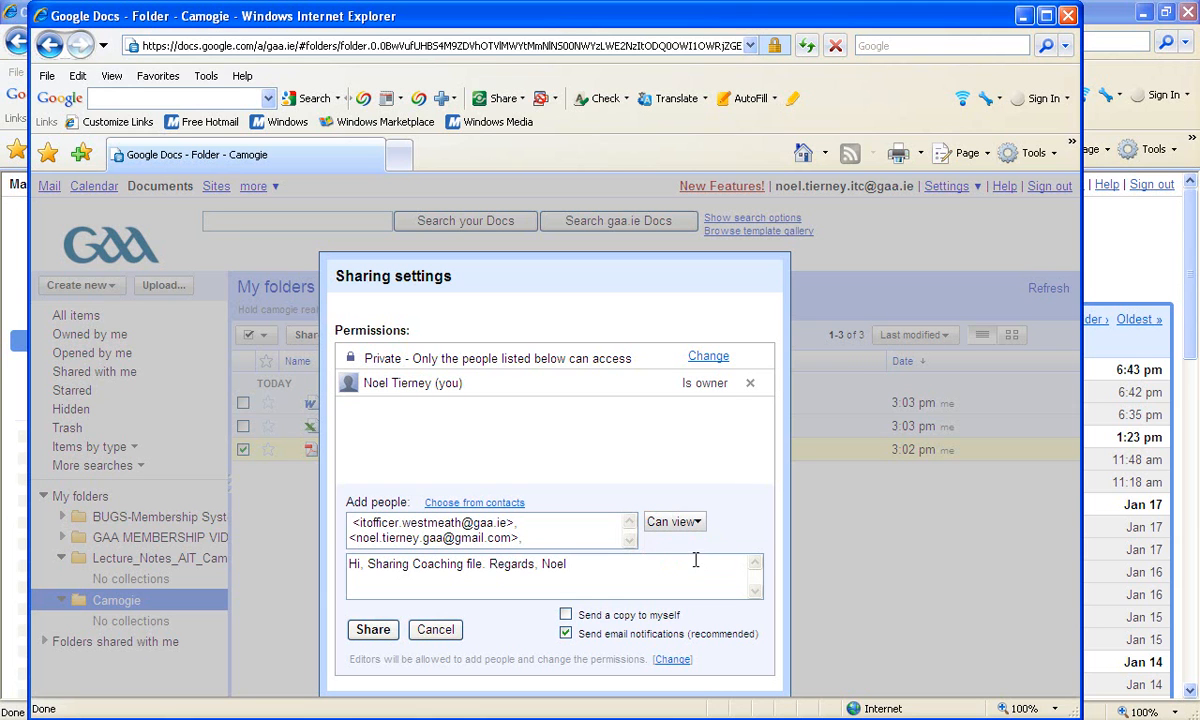
{"action": "left_click", "coordinate": [699, 526]}
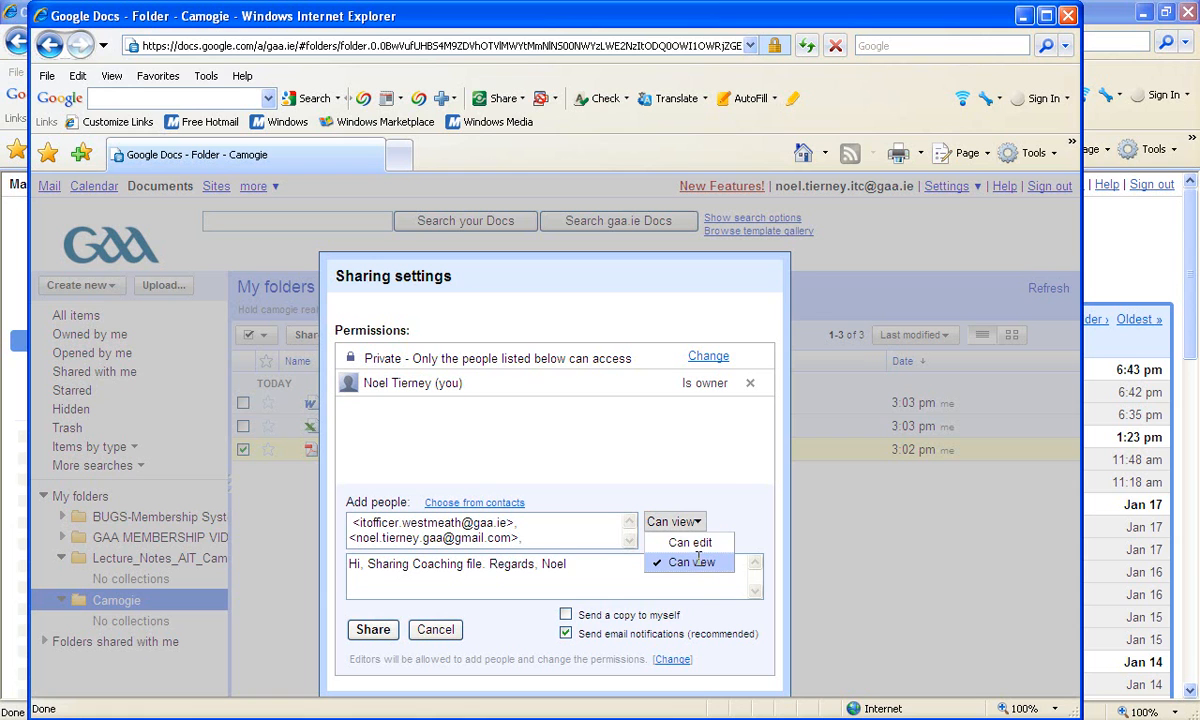
{"action": "left_click", "coordinate": [698, 563]}
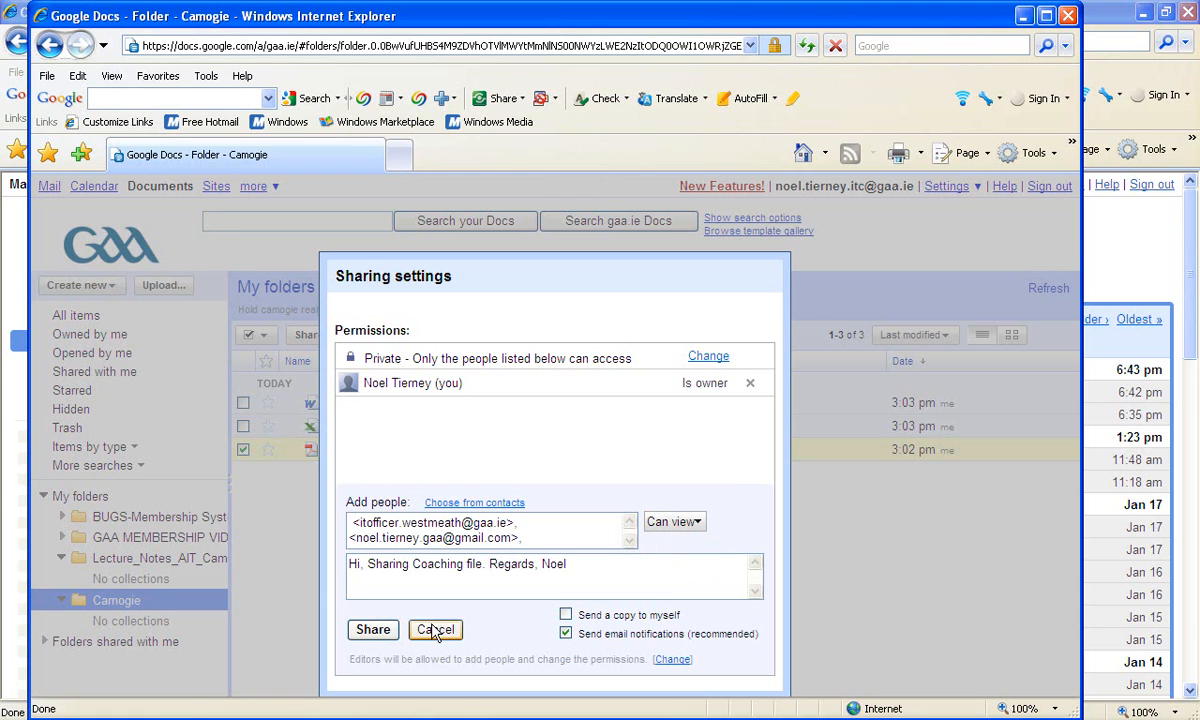
{"action": "left_click", "coordinate": [378, 634]}
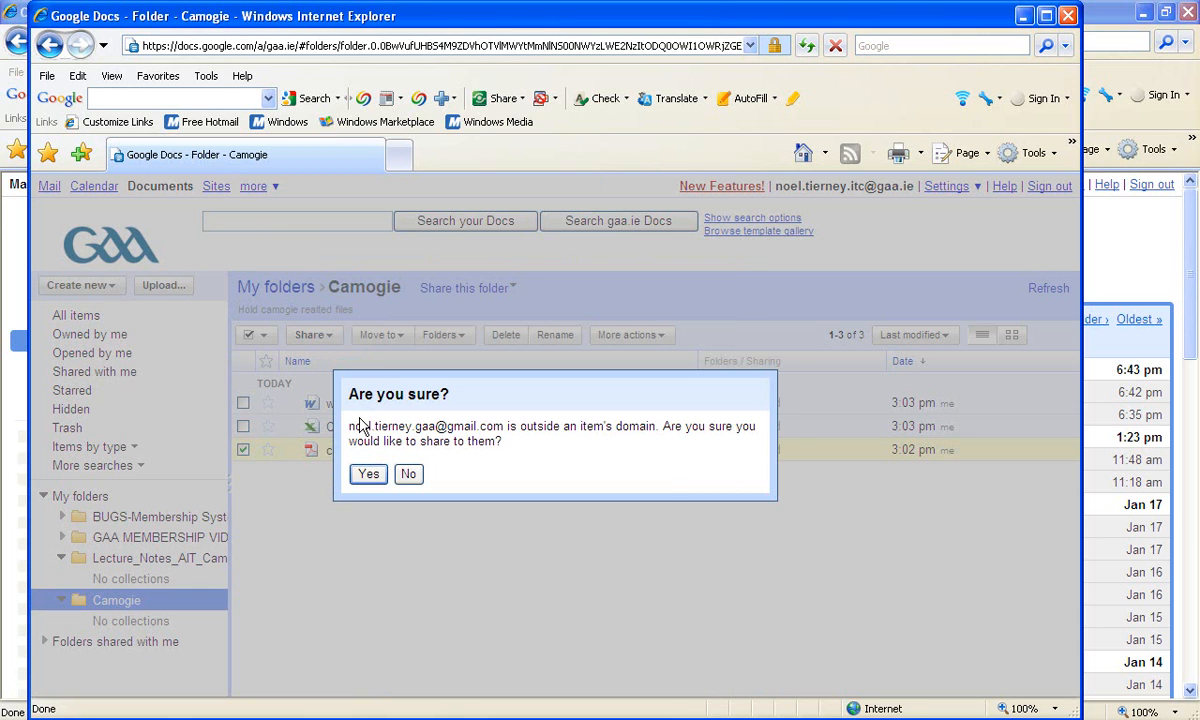
{"action": "left_click_drag", "start_coordinate": [349, 428], "coordinate": [488, 428]}
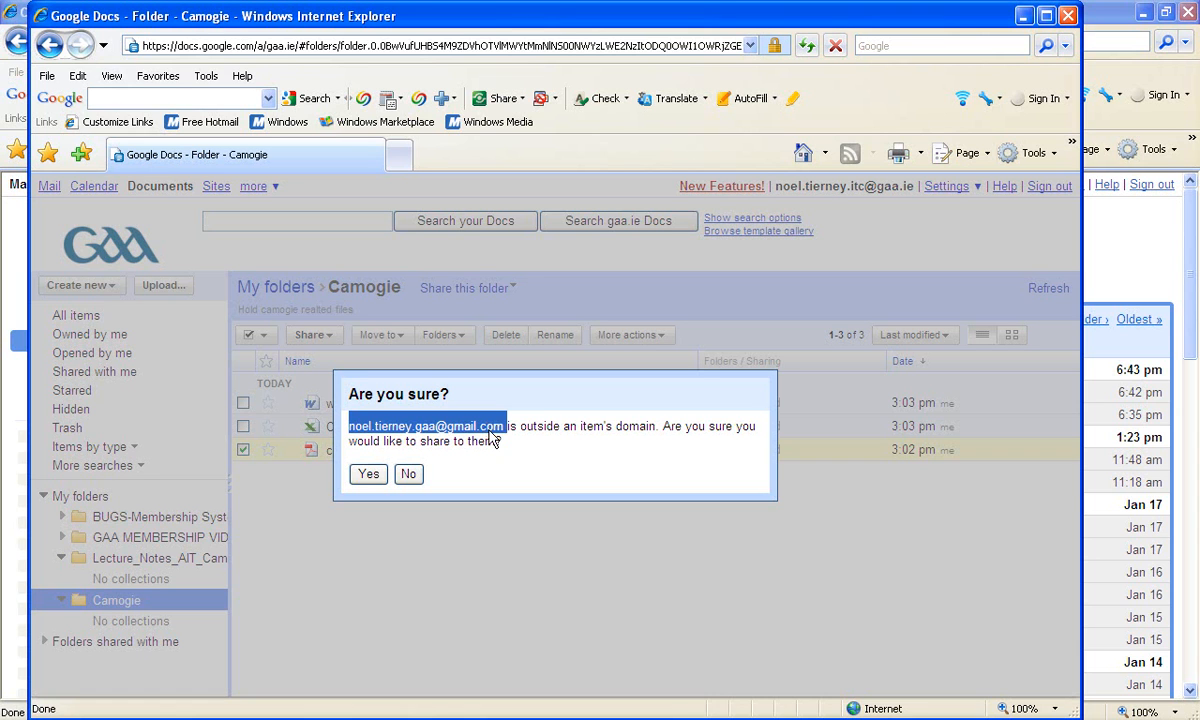
{"action": "left_click", "coordinate": [370, 476]}
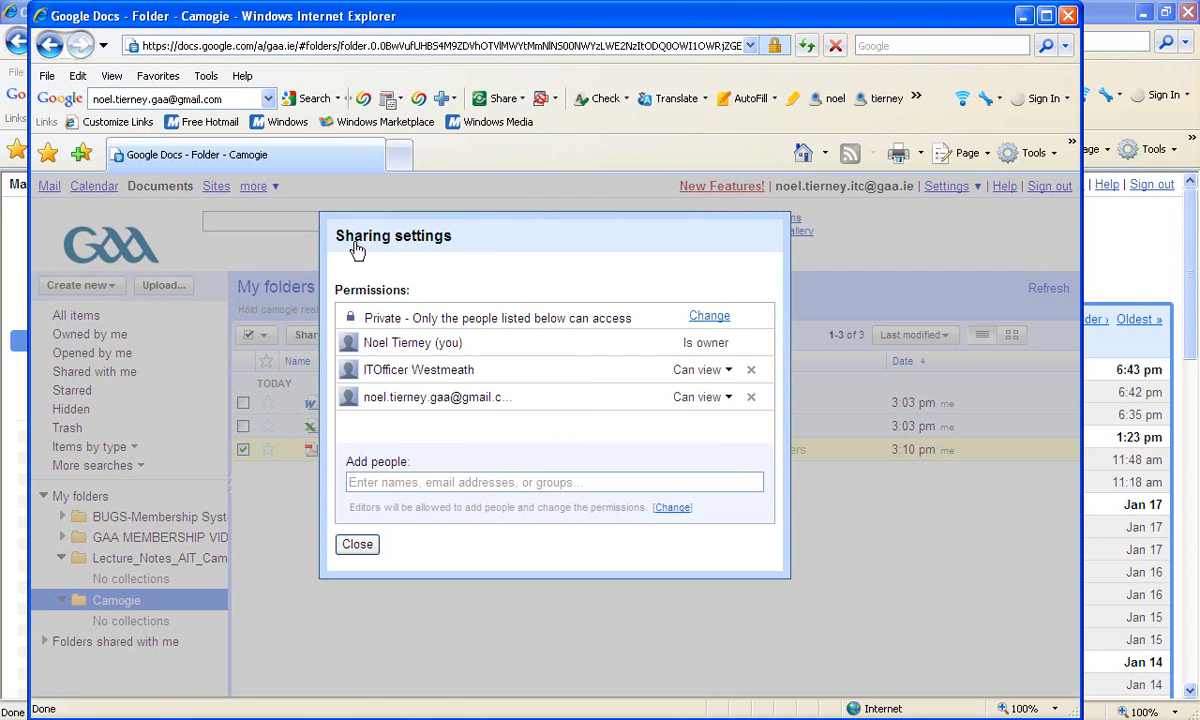
Remove the Gmail collaborator from the PDF's permissions and save the changes.
{"action": "left_click_drag", "start_coordinate": [343, 245], "coordinate": [414, 255]}
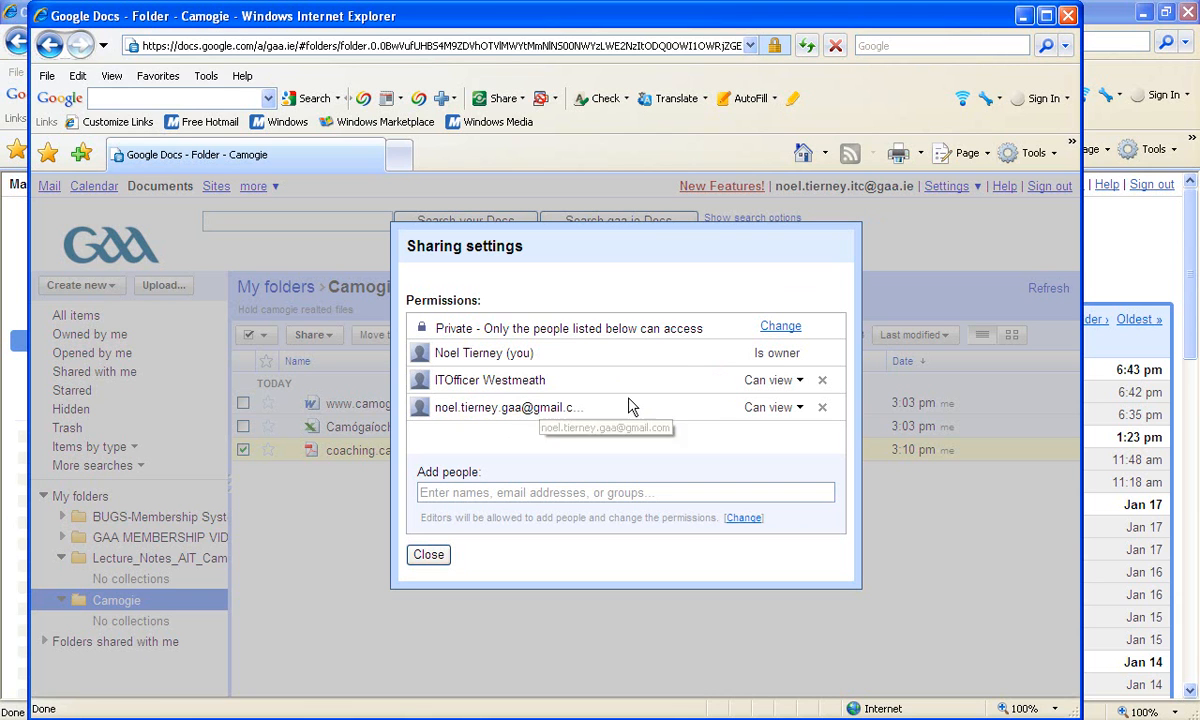
{"action": "left_click", "coordinate": [823, 409]}
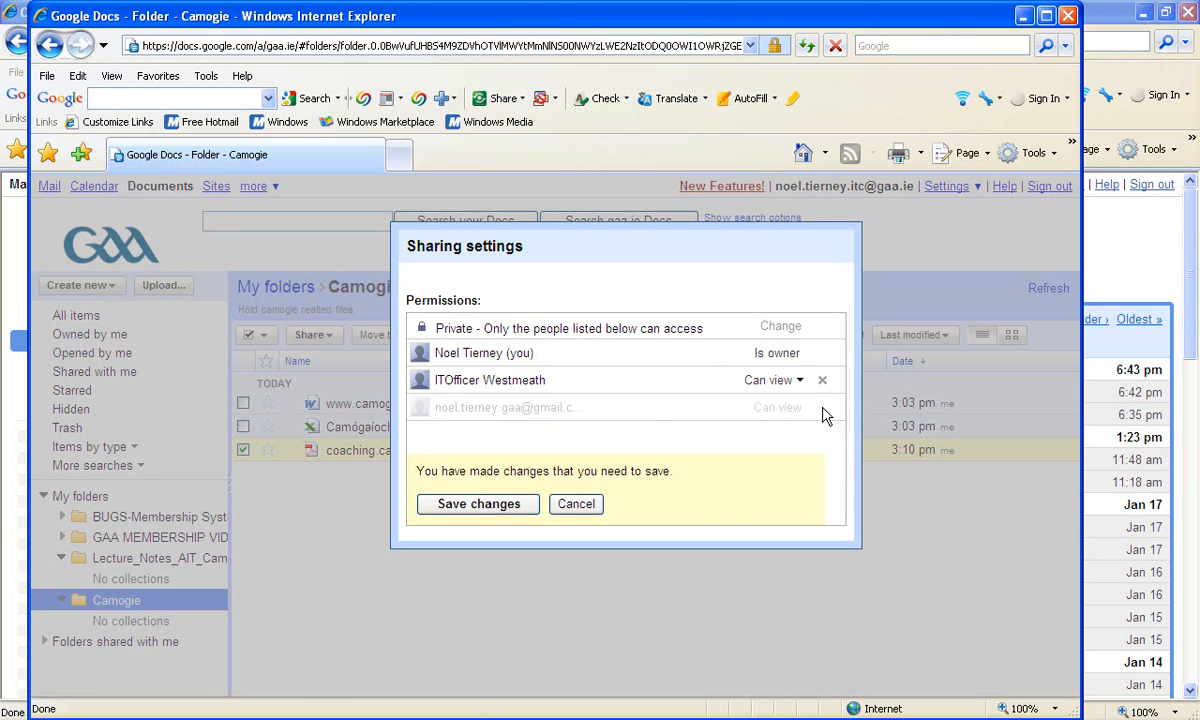
{"action": "left_click", "coordinate": [499, 510]}
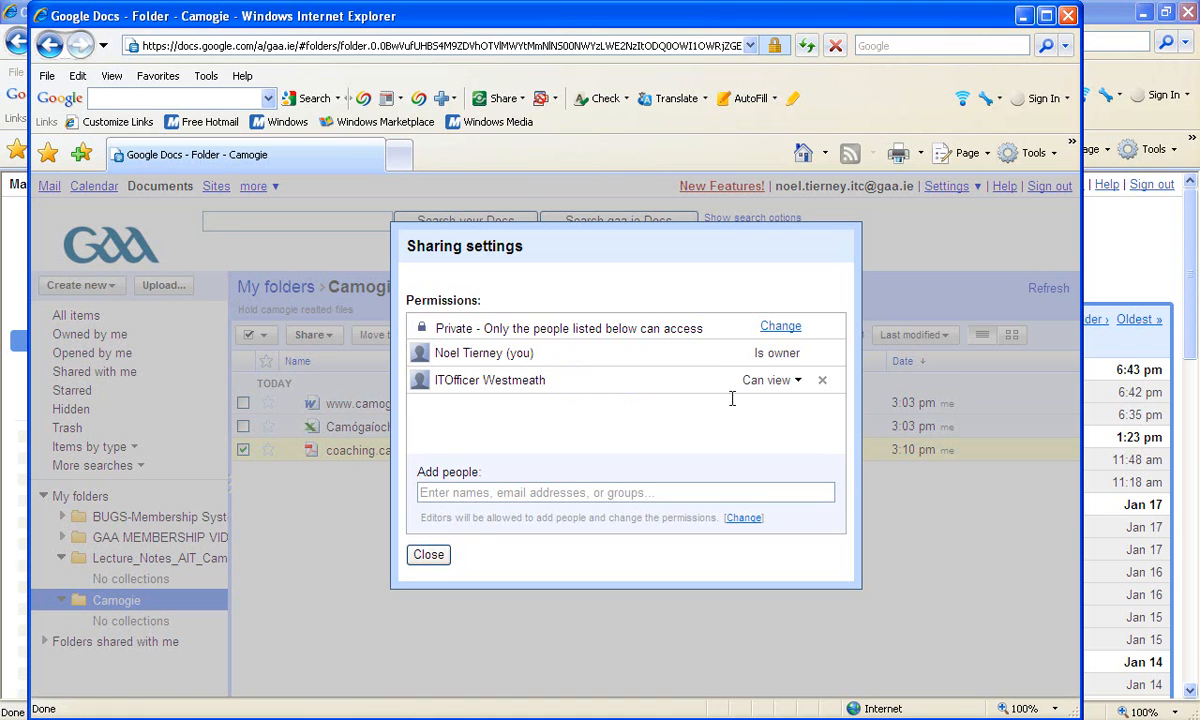
Change the Westmeath IT officer's permission to Can edit, save the change and close the sharing settings.
{"action": "left_click", "coordinate": [803, 388]}
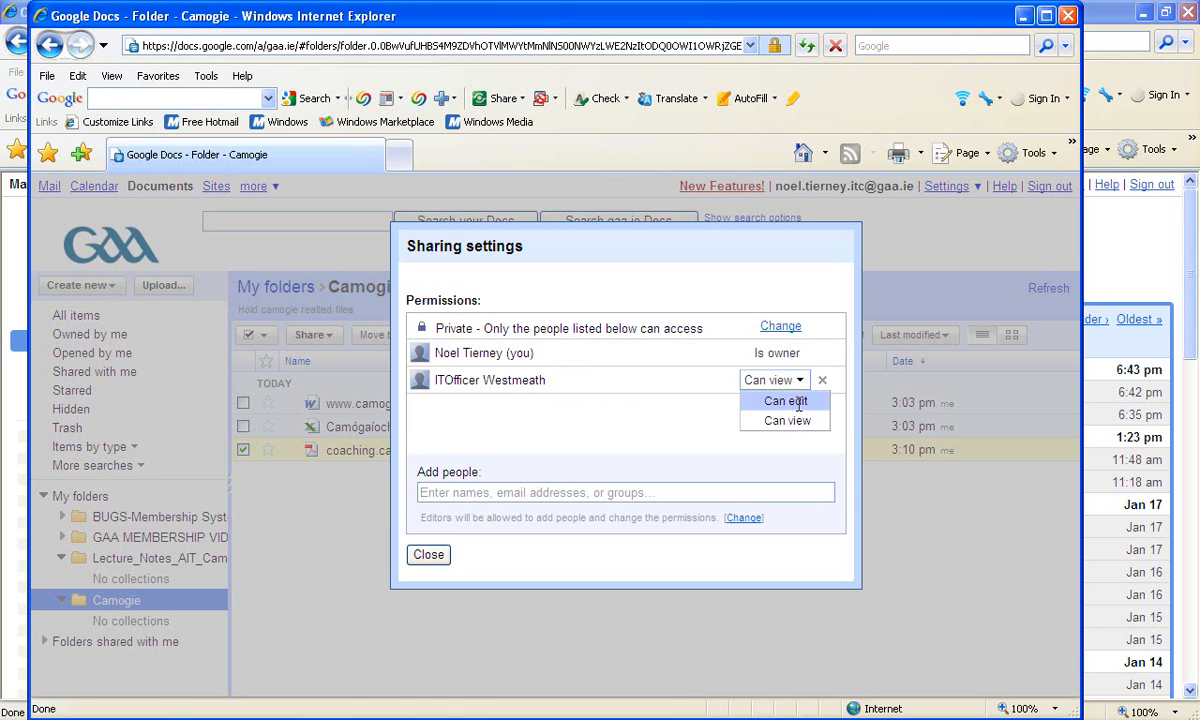
{"action": "left_click", "coordinate": [786, 401]}
{"action": "left_click", "coordinate": [490, 509]}
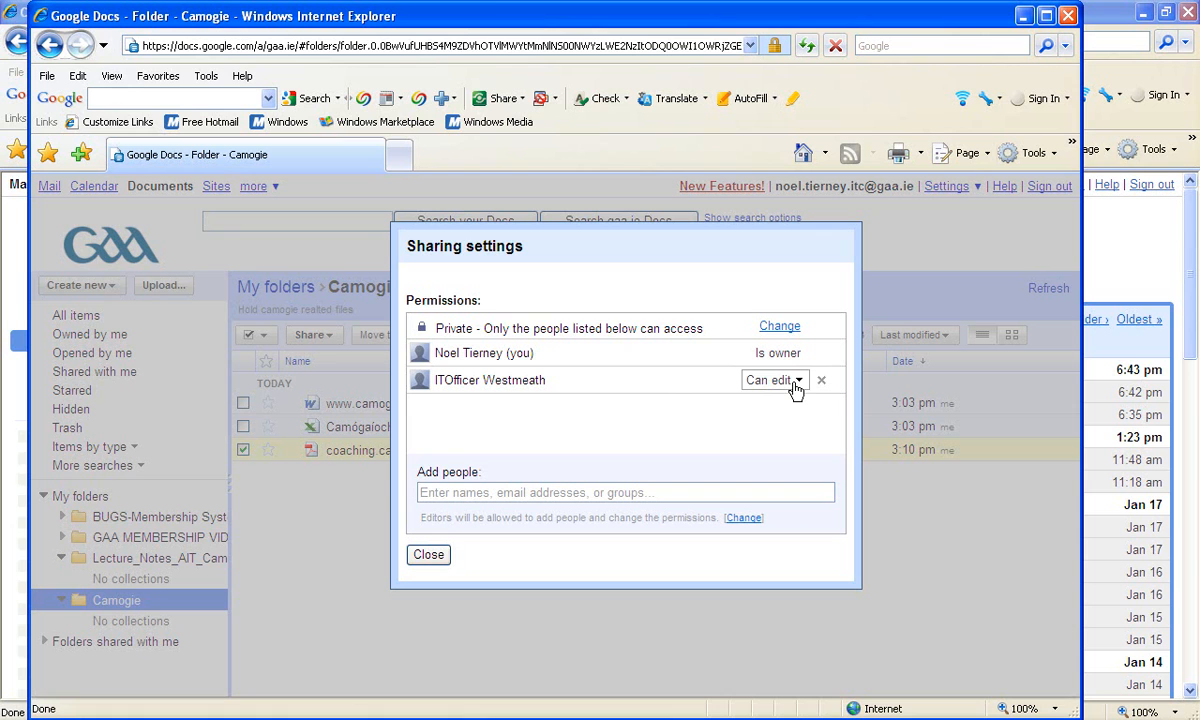
{"action": "left_click", "coordinate": [429, 555]}
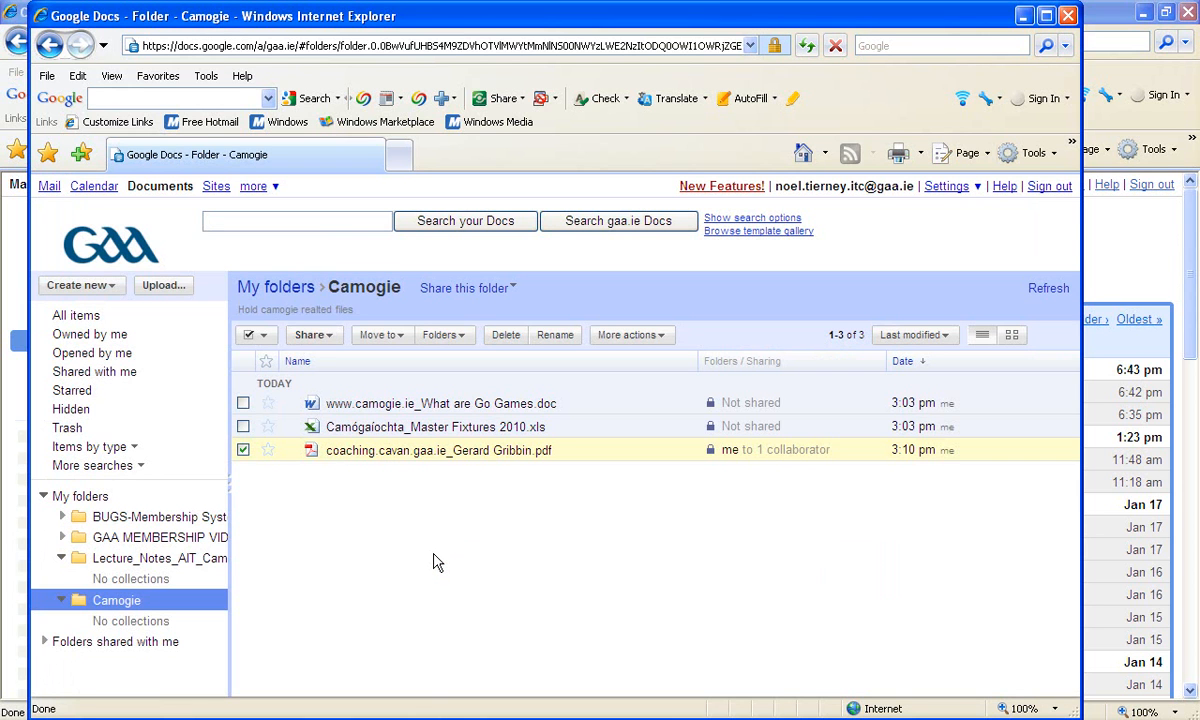